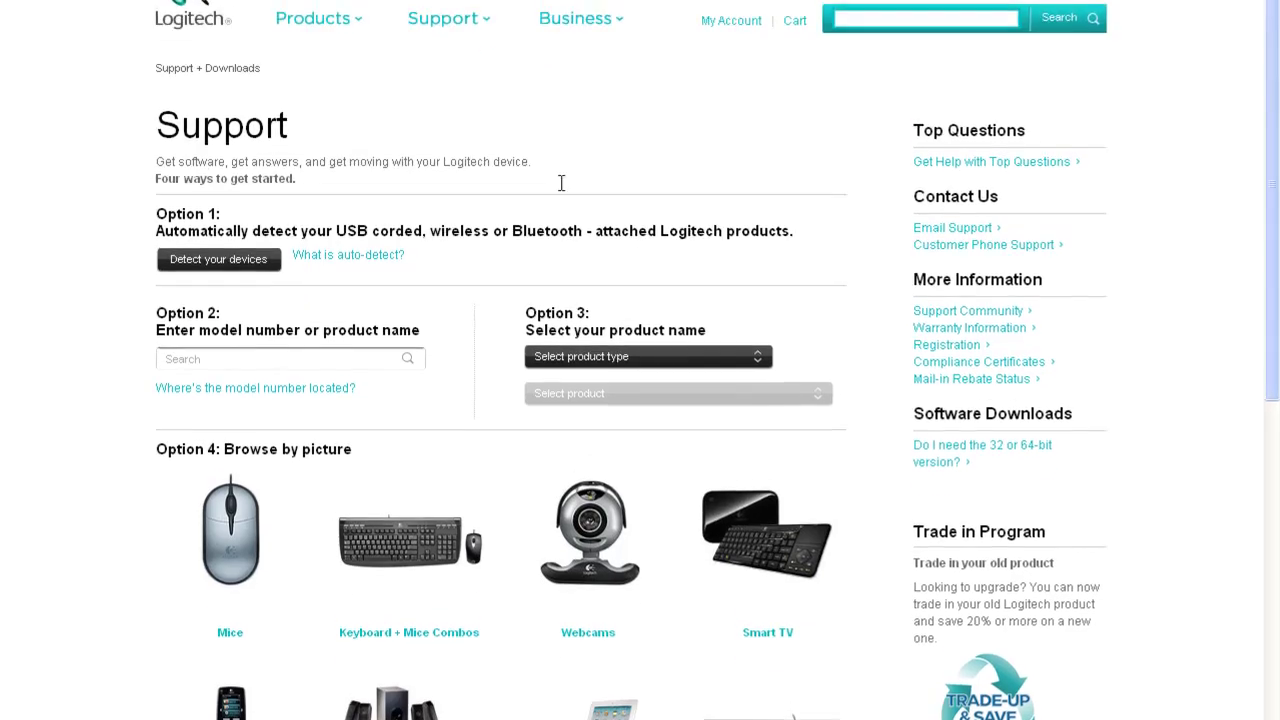
Open the download page for the Webcam C110 from the Logitech webcam support listing
mouse_move(263, 120)
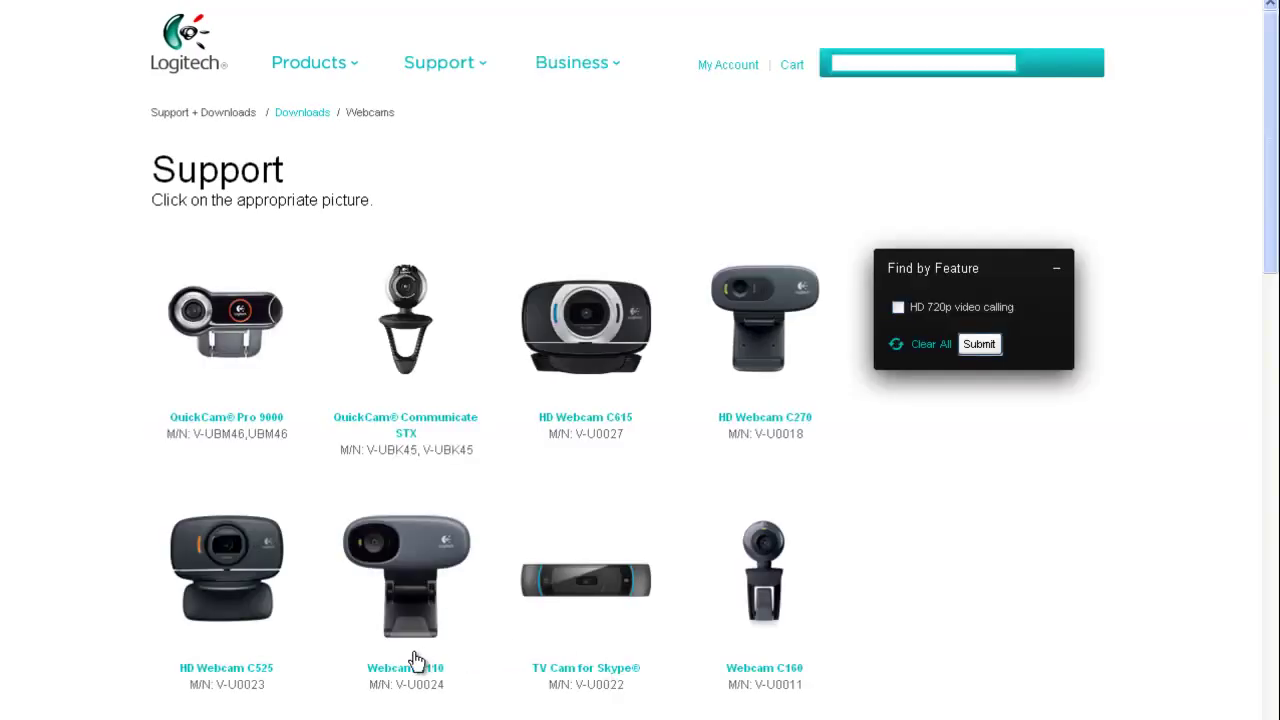
click(401, 606)
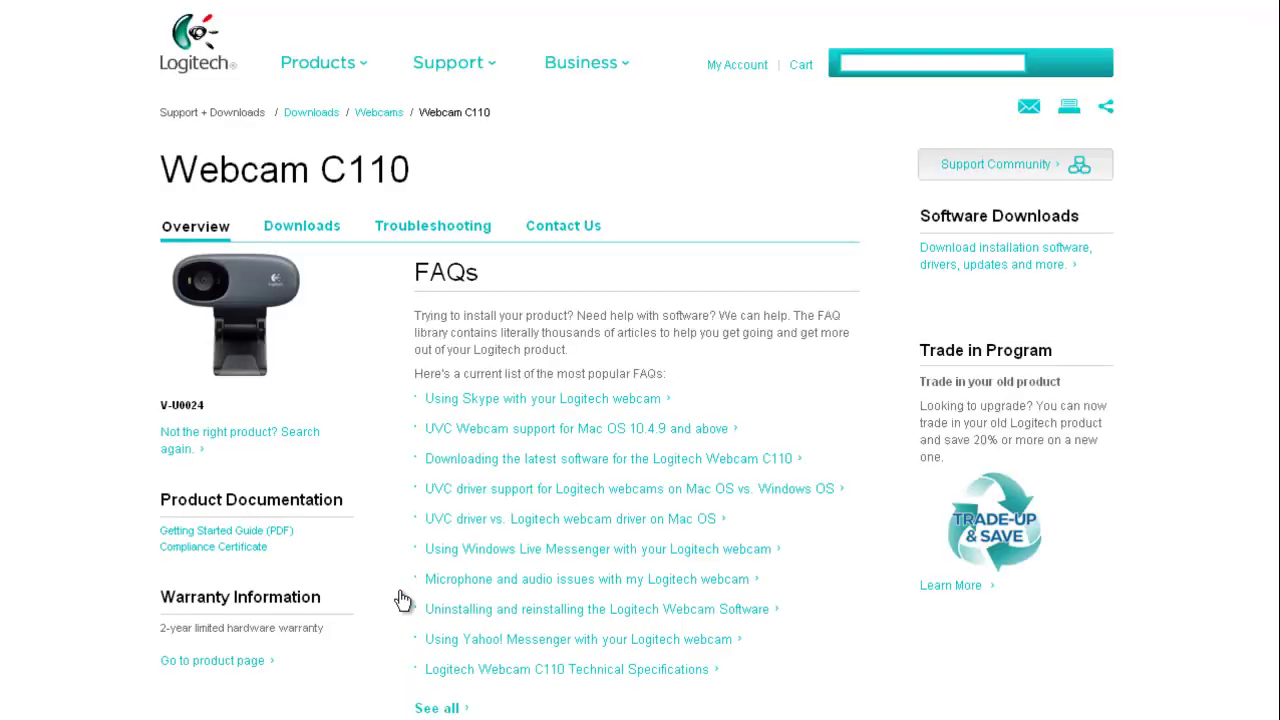
click(987, 265)
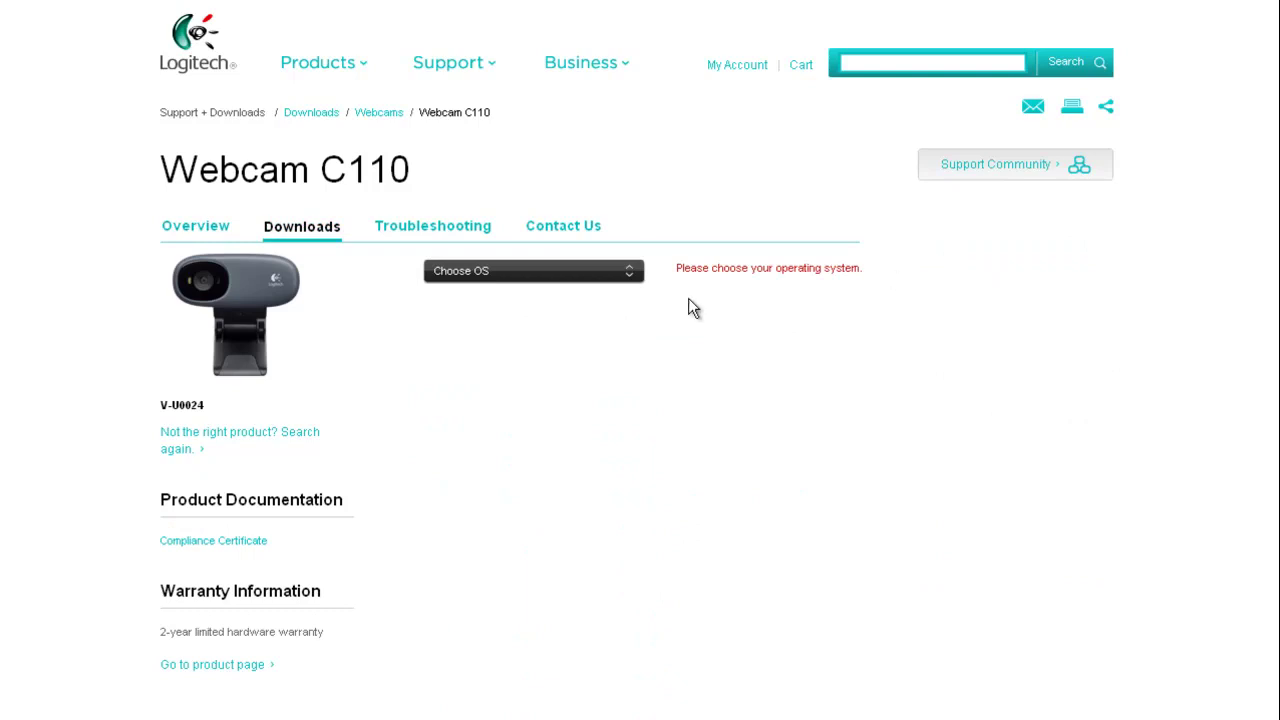
Choose Windows XP as the operating system and the Smart Installer (6.7 Mb) as the download file
click(626, 278)
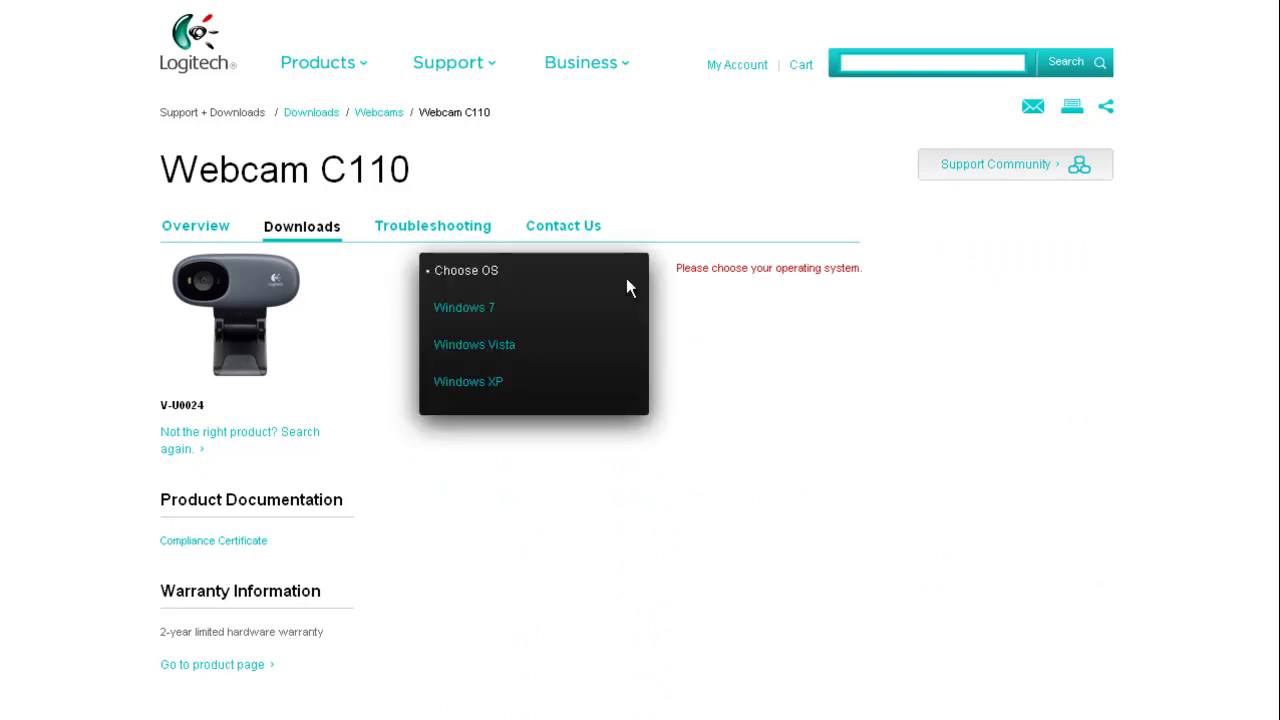
click(497, 383)
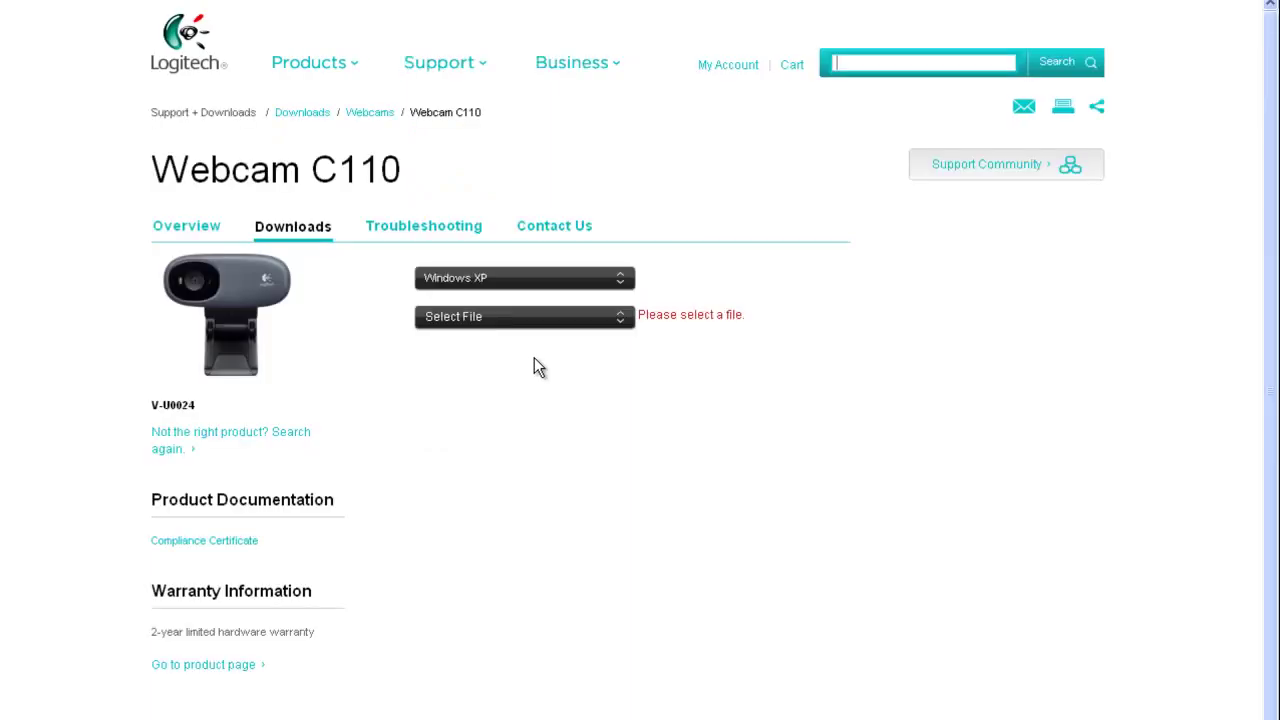
click(583, 316)
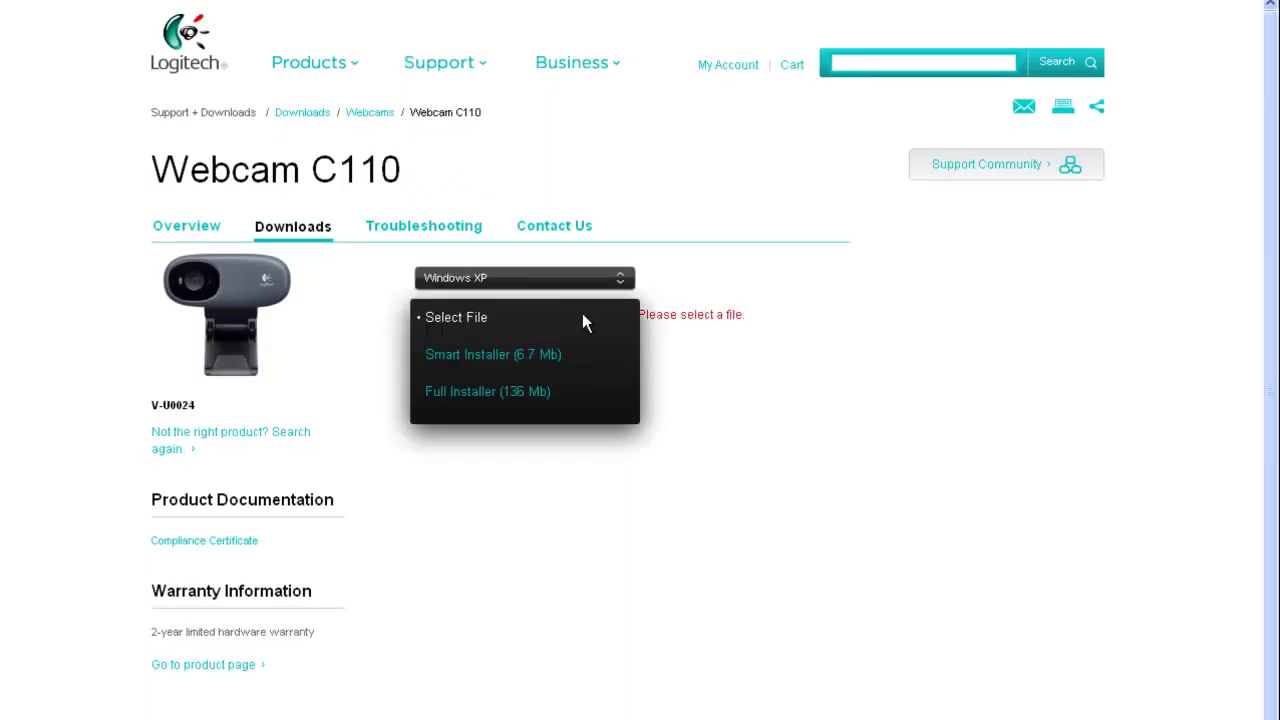
click(481, 357)
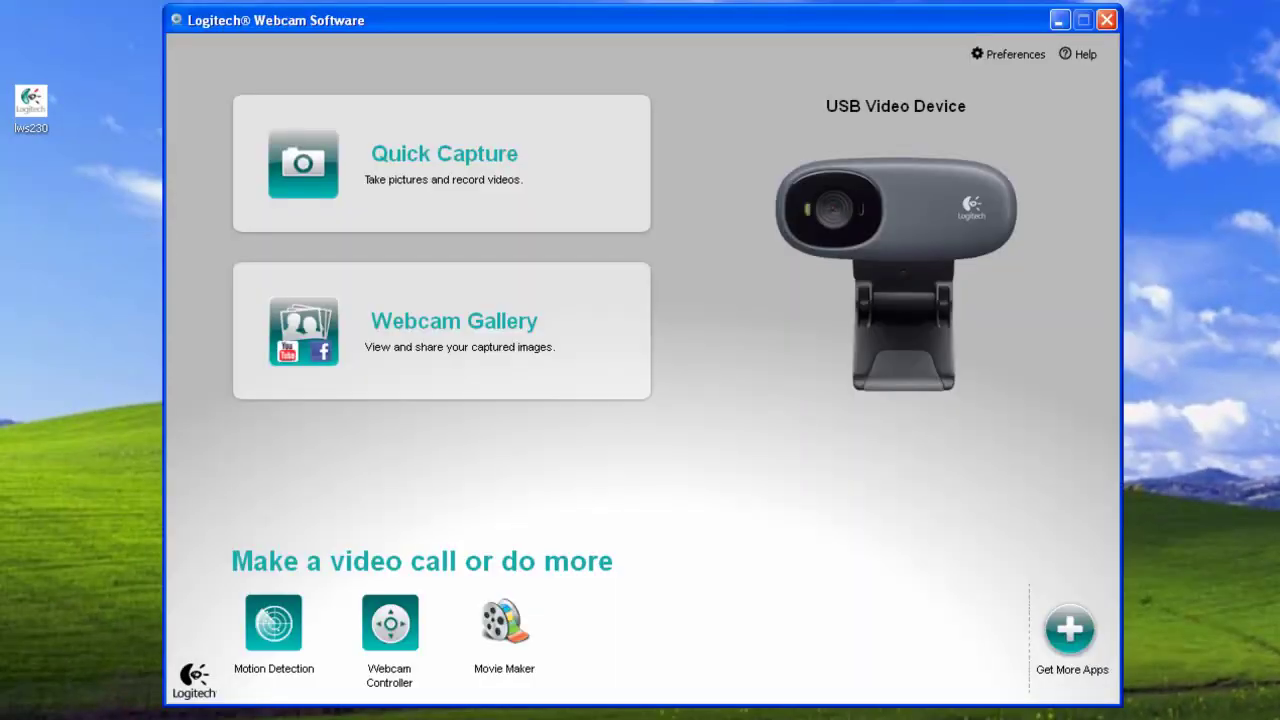
In Motion Detection, raise the motion sensitivity to about a third, enable time-stamped videos and set the max duration to 15 minutes
click(282, 619)
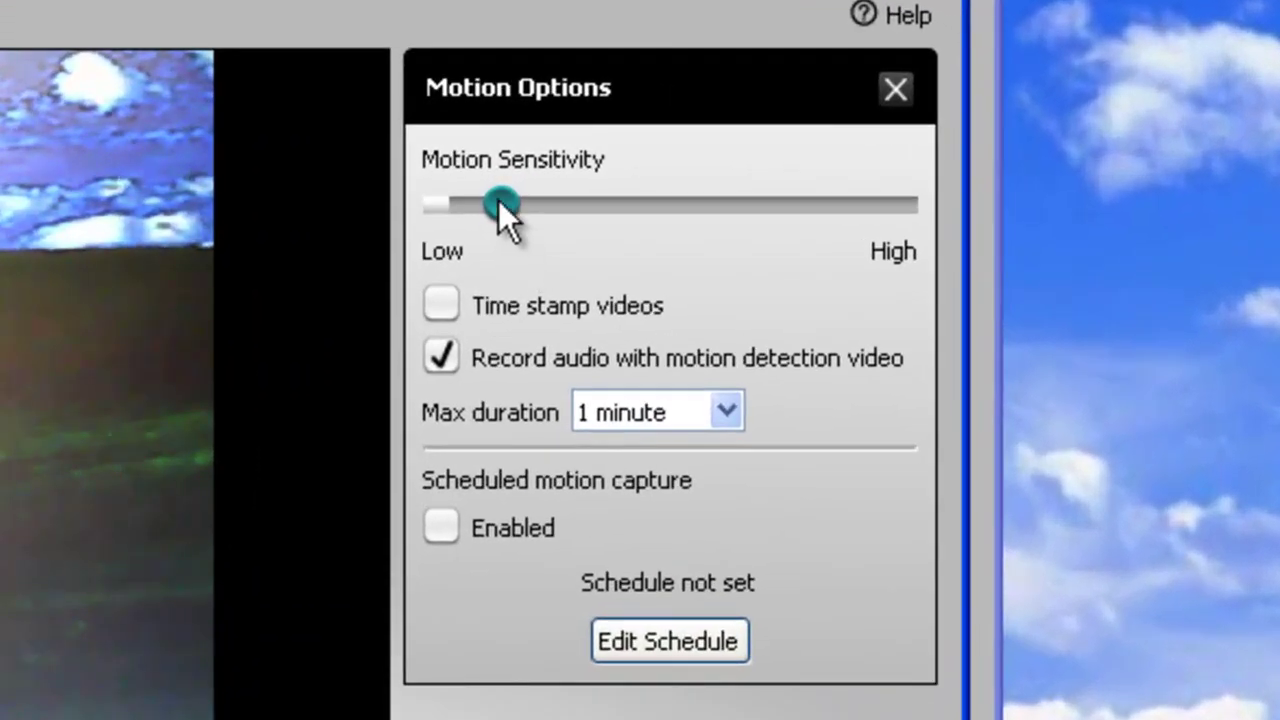
click(500, 200)
drag(505, 198, 577, 224)
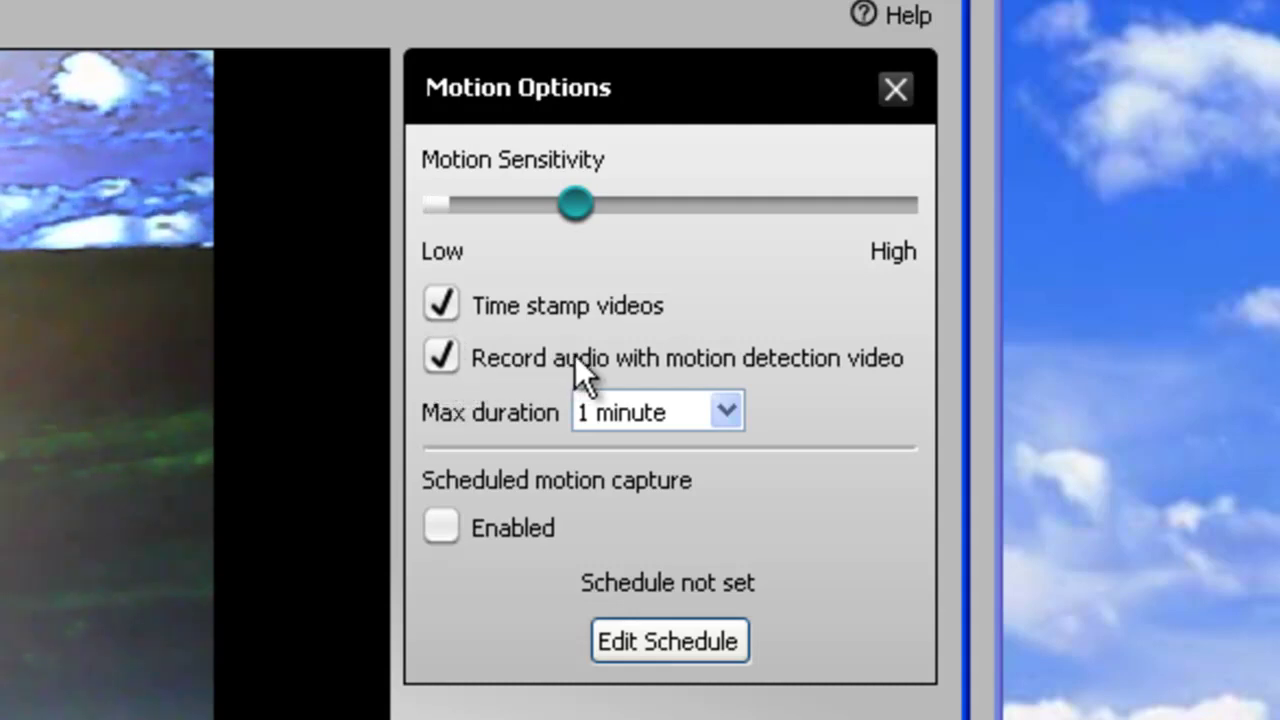
click(653, 416)
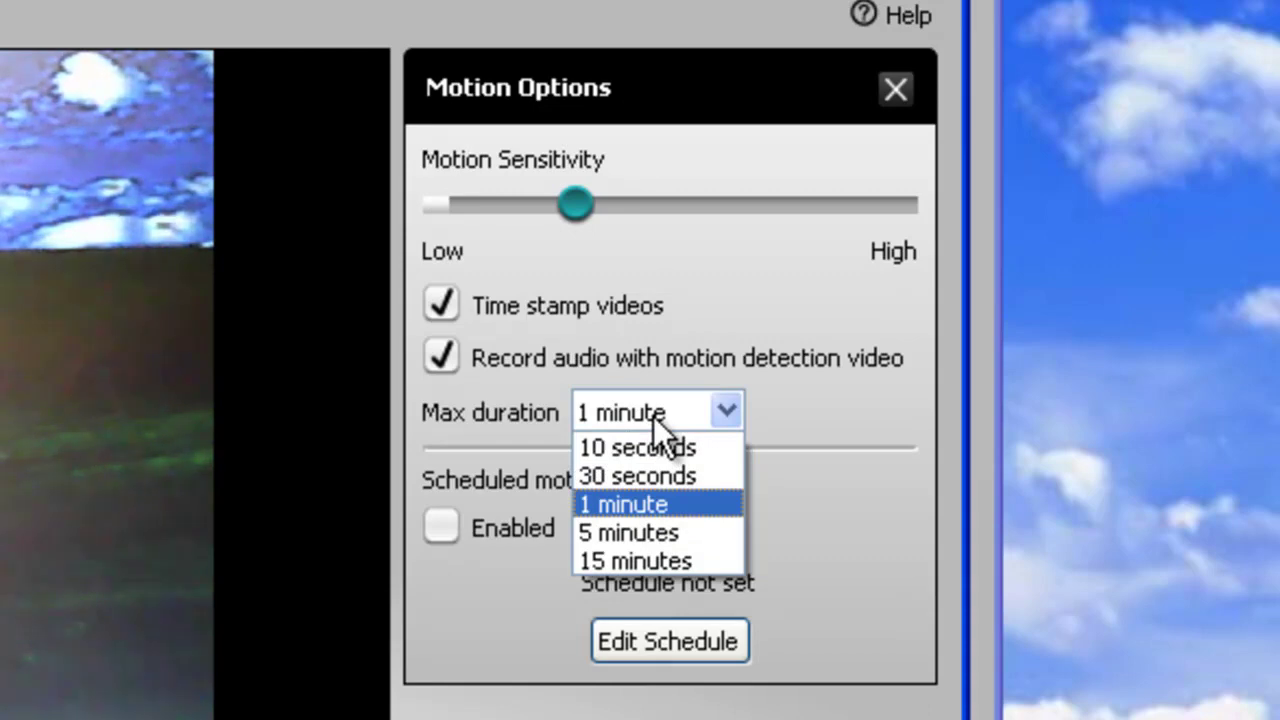
click(625, 556)
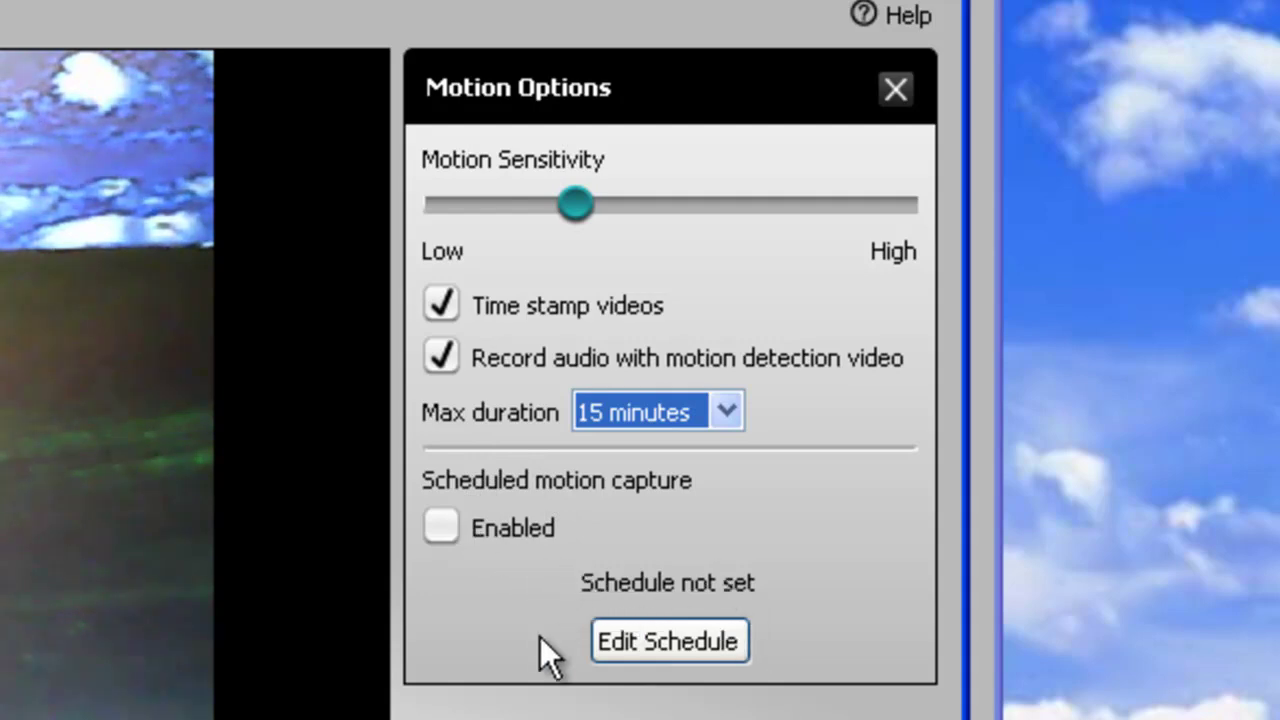
Schedule motion capture for Monday to Friday, 8:00 AM to 6:00 PM, and enable the scheduled capture
click(470, 534)
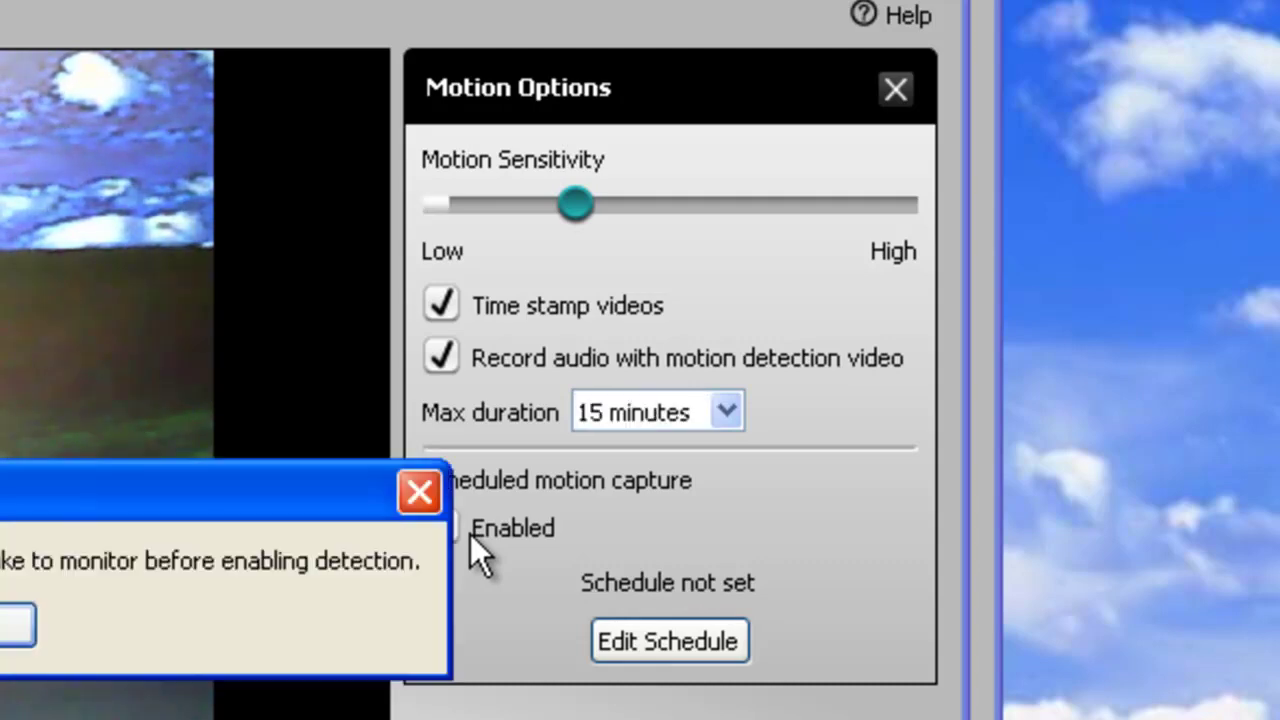
click(15, 625)
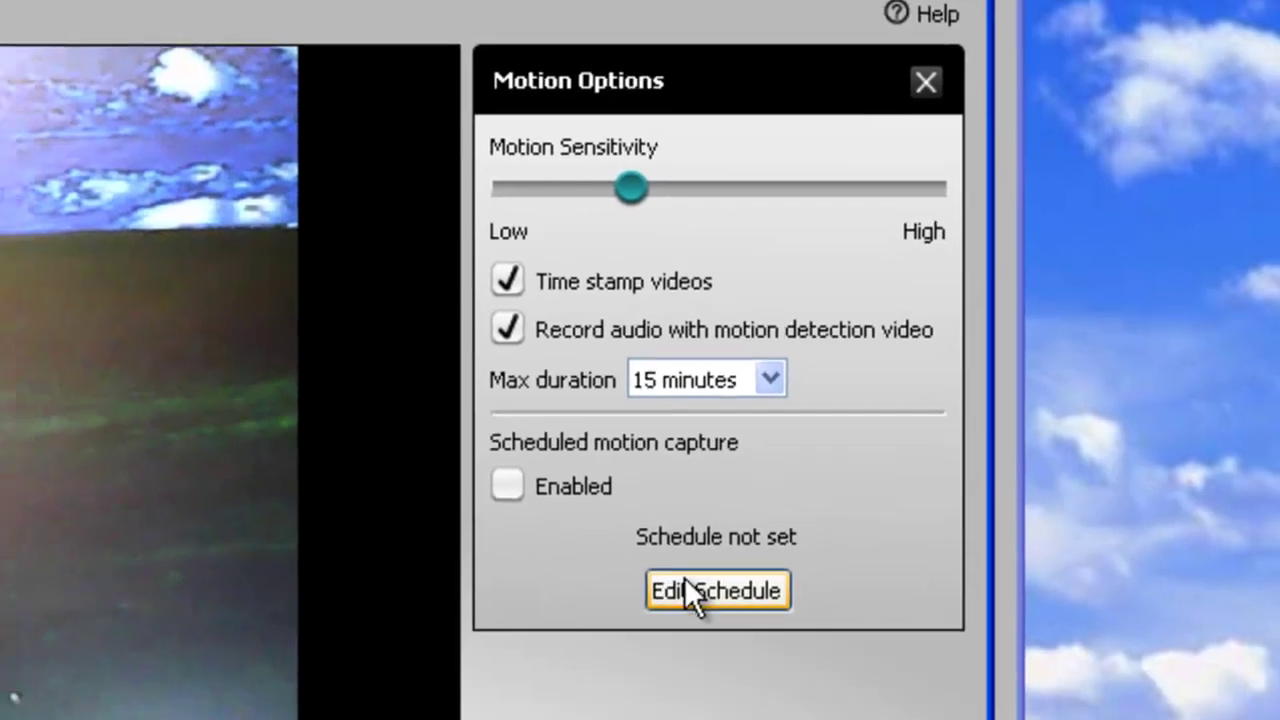
click(648, 641)
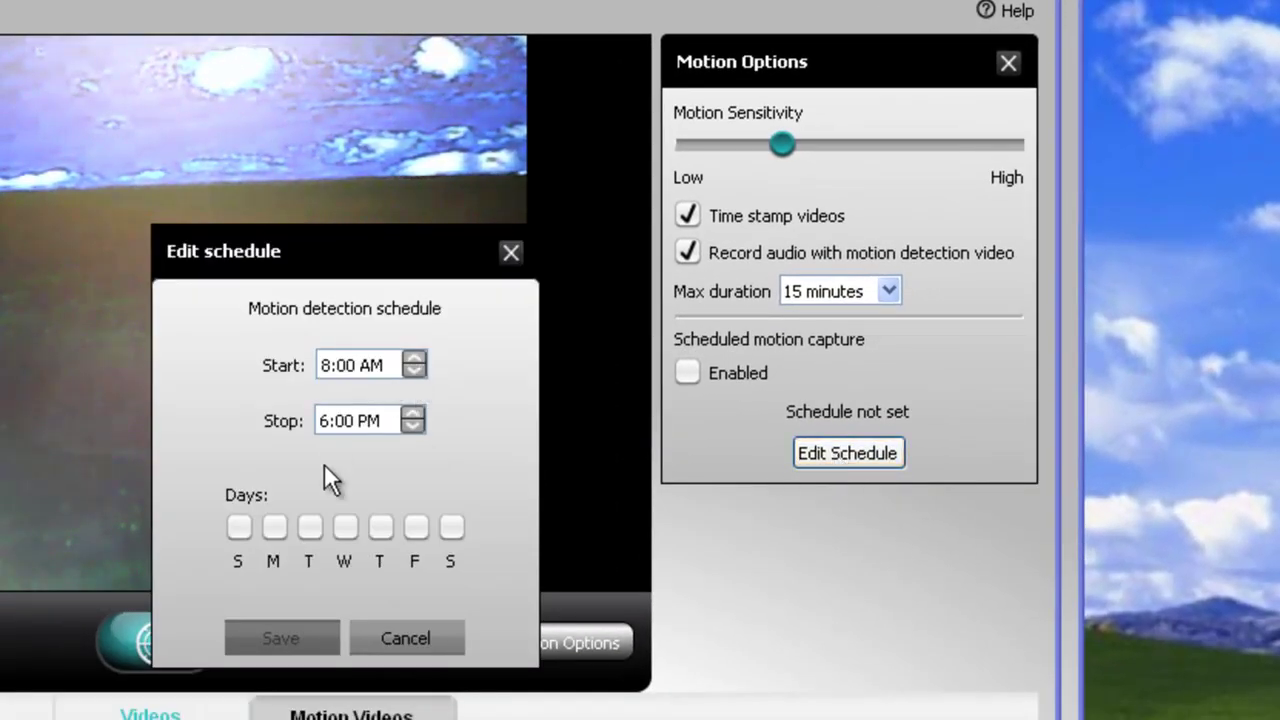
click(274, 528)
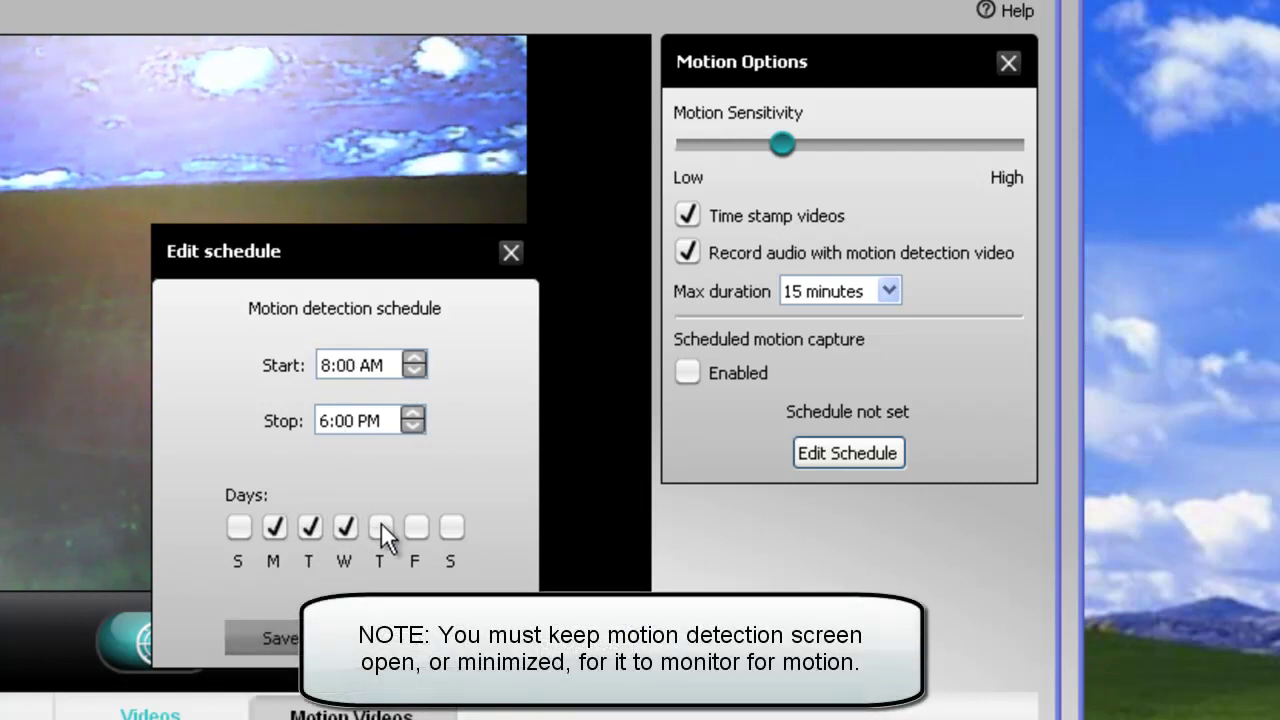
click(287, 640)
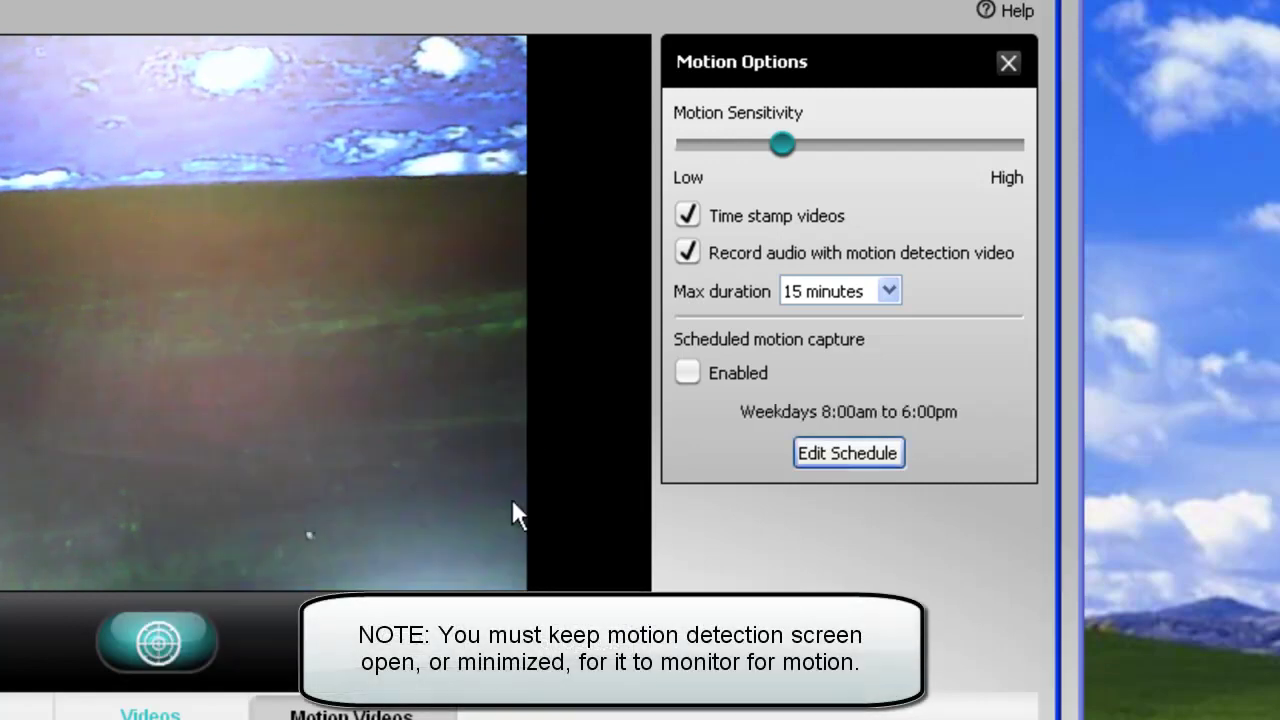
click(688, 372)
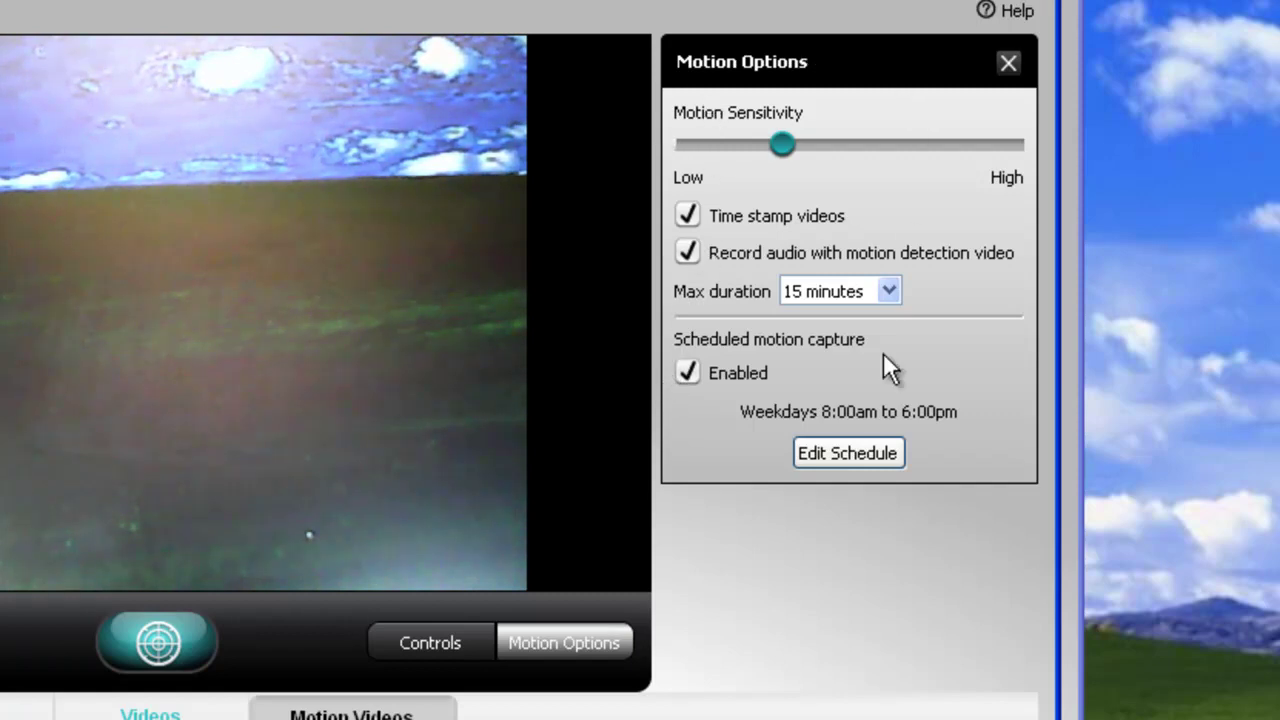
Hide and reshow the motion options, and start motion detection on the webcam
click(563, 645)
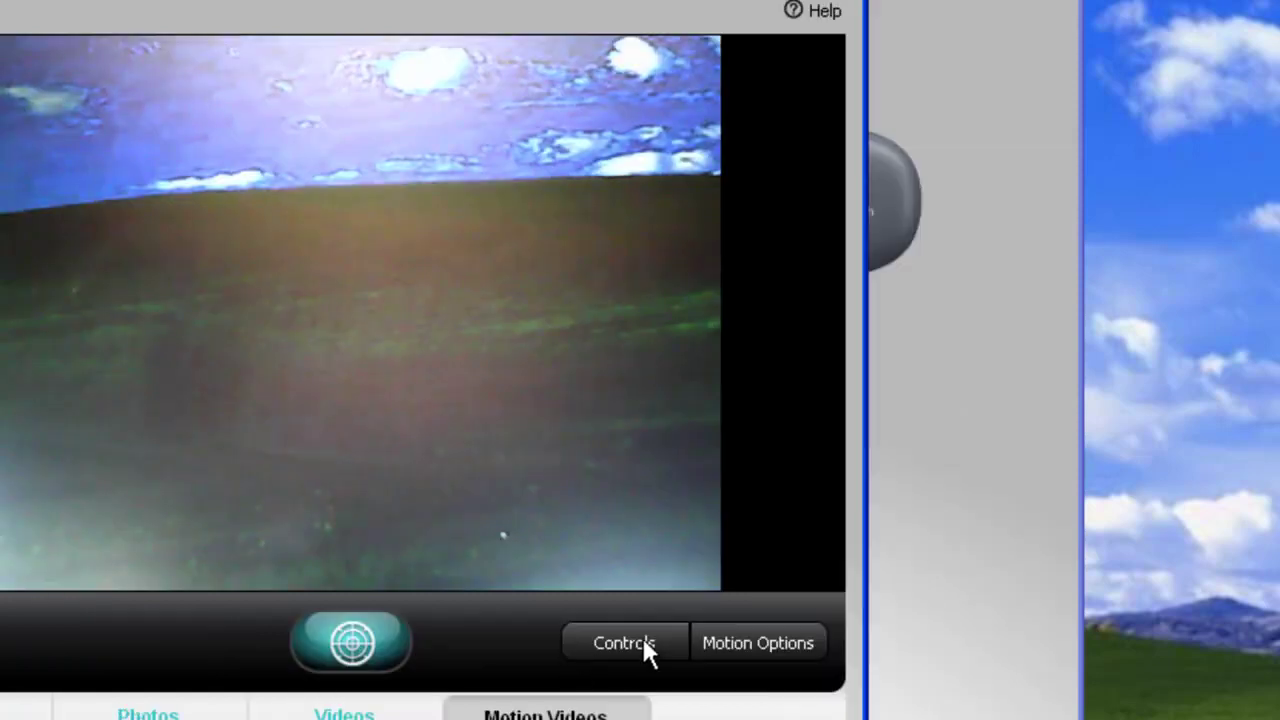
click(769, 641)
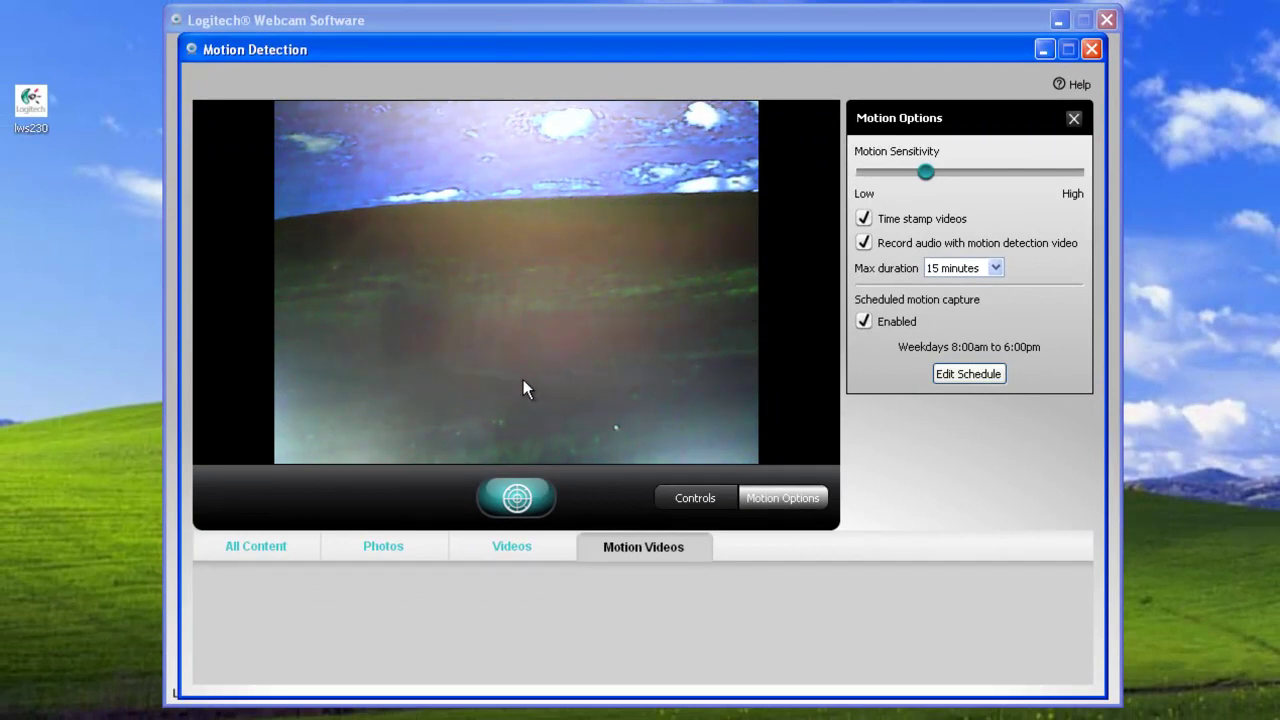
click(517, 503)
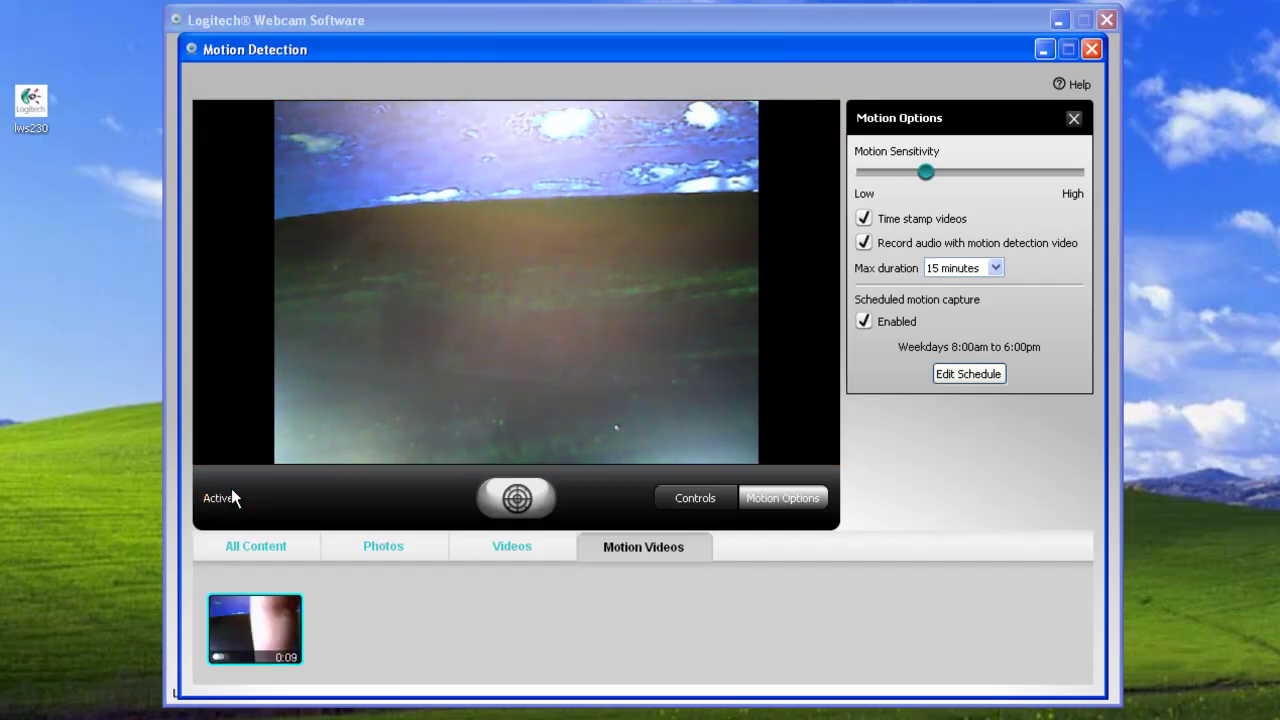
Open the recorded motion video in the gallery and view its file in the storage folder
double_click(240, 615)
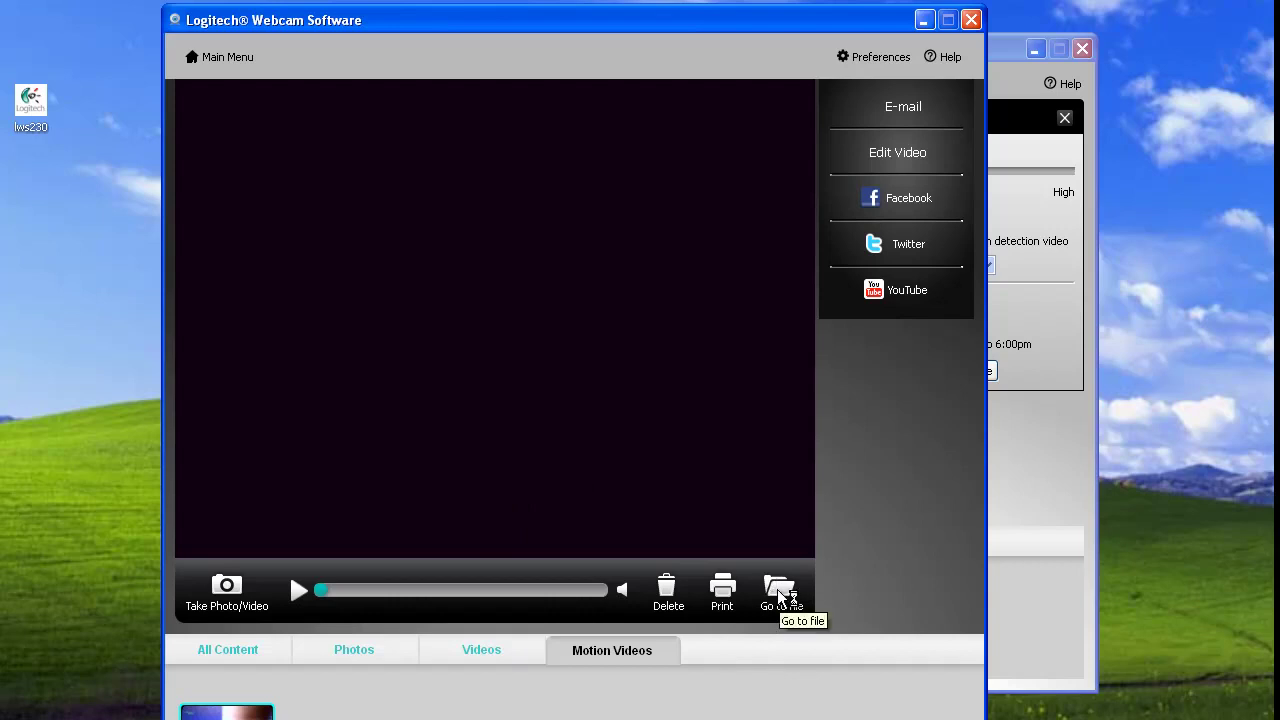
click(779, 595)
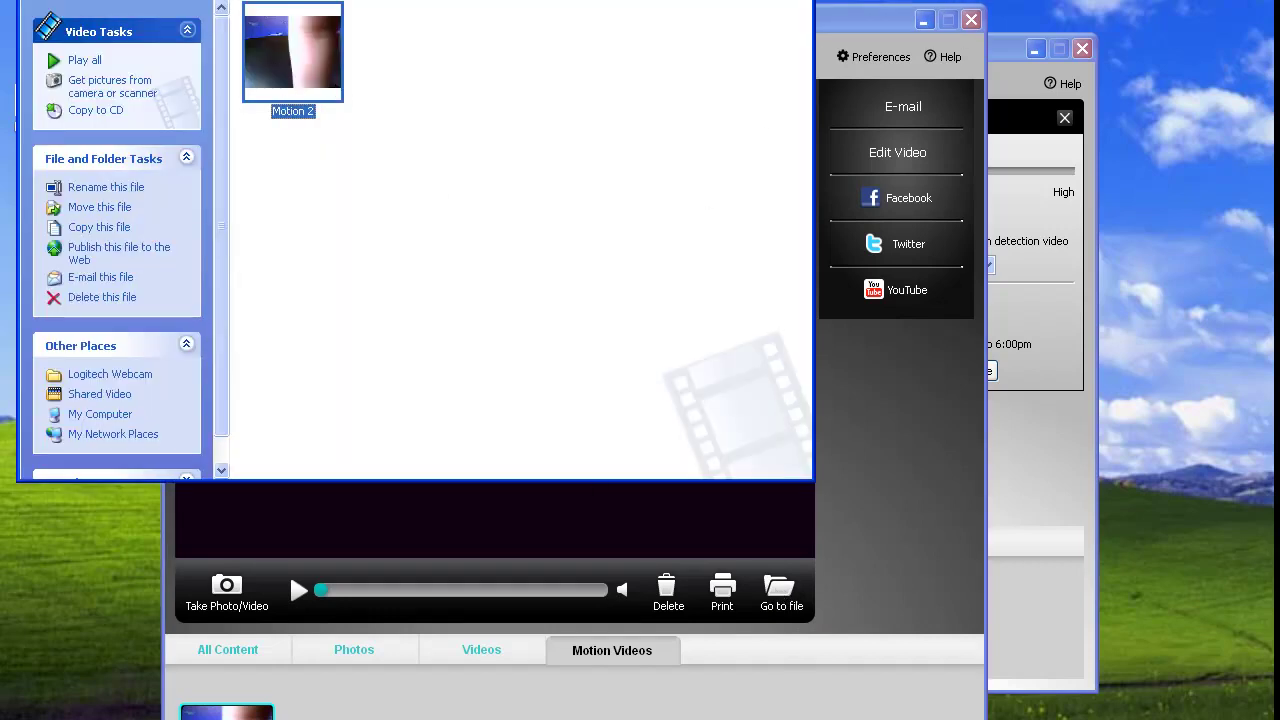
key(alt+F4)
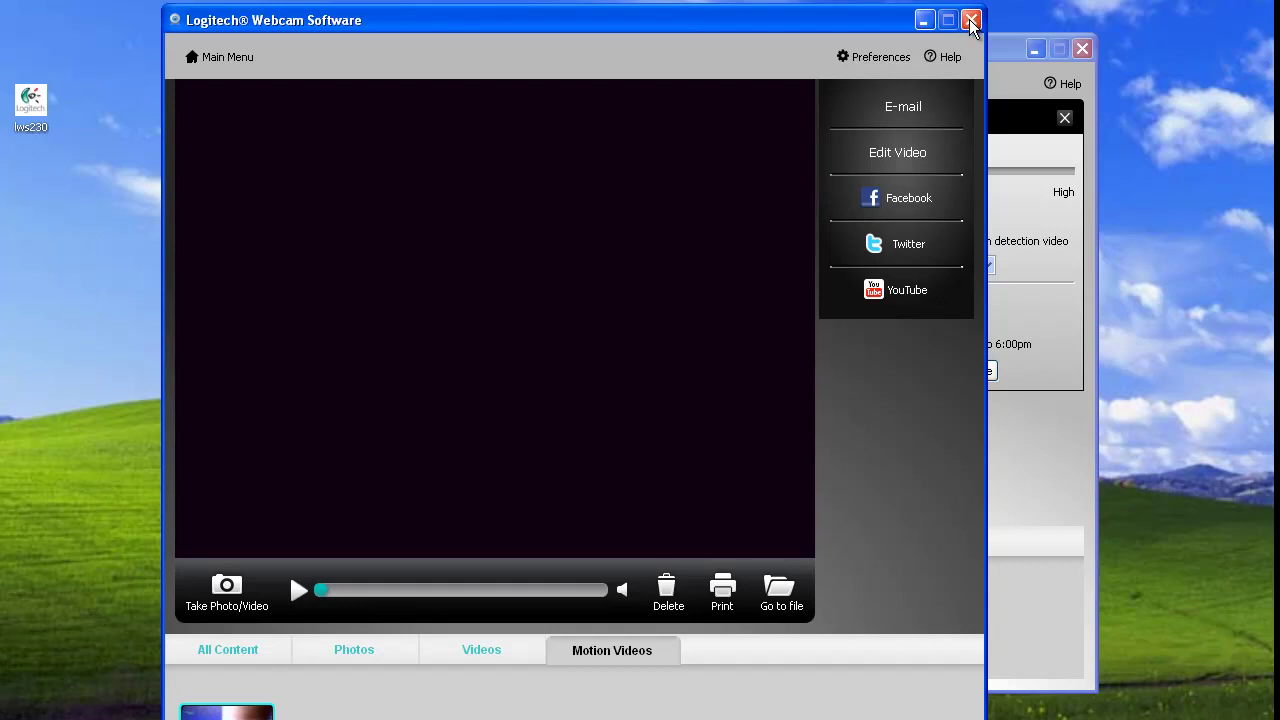
Create a folder named Security inside the Dropbox folder and close the folder window
click(695, 295)
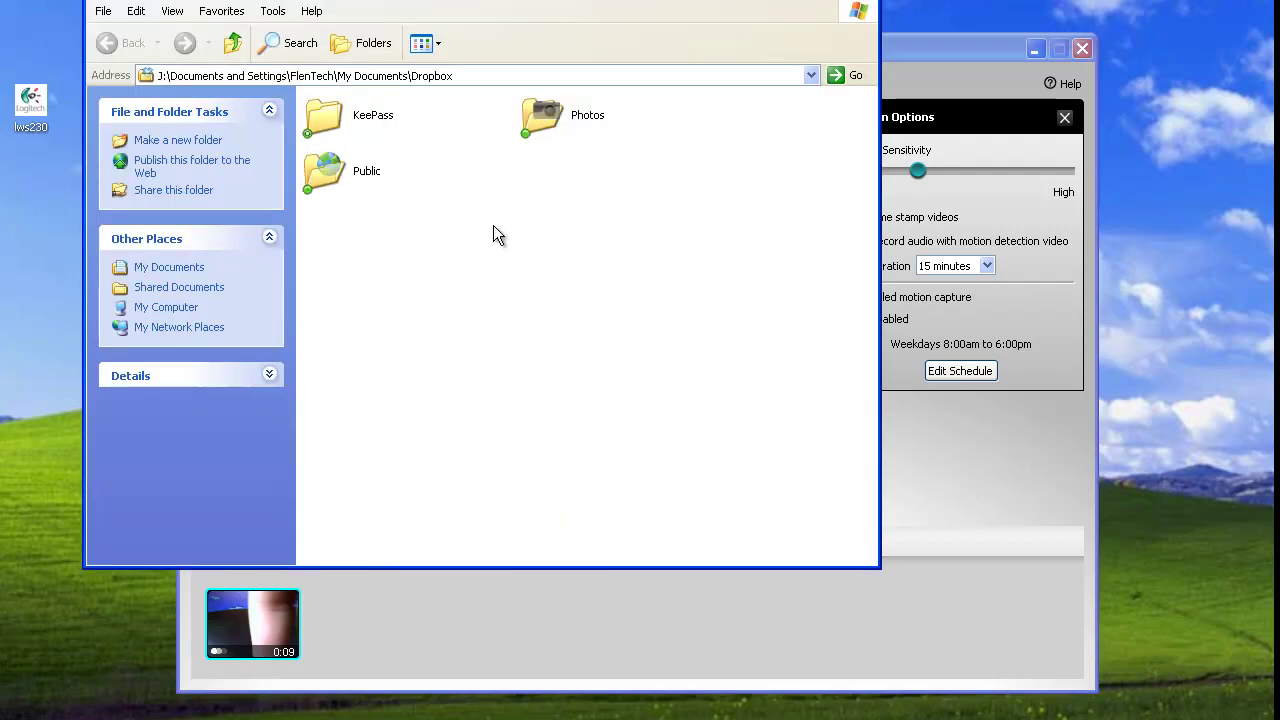
right_click(545, 250)
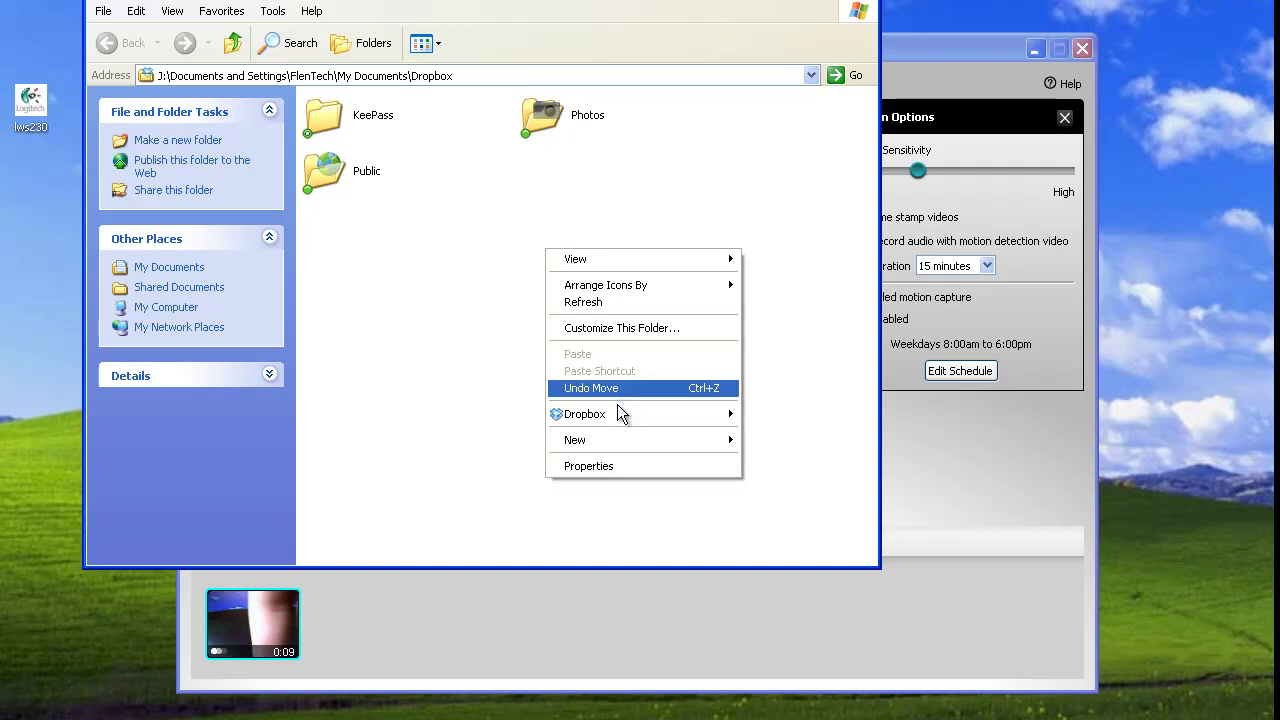
mouse_move(630, 442)
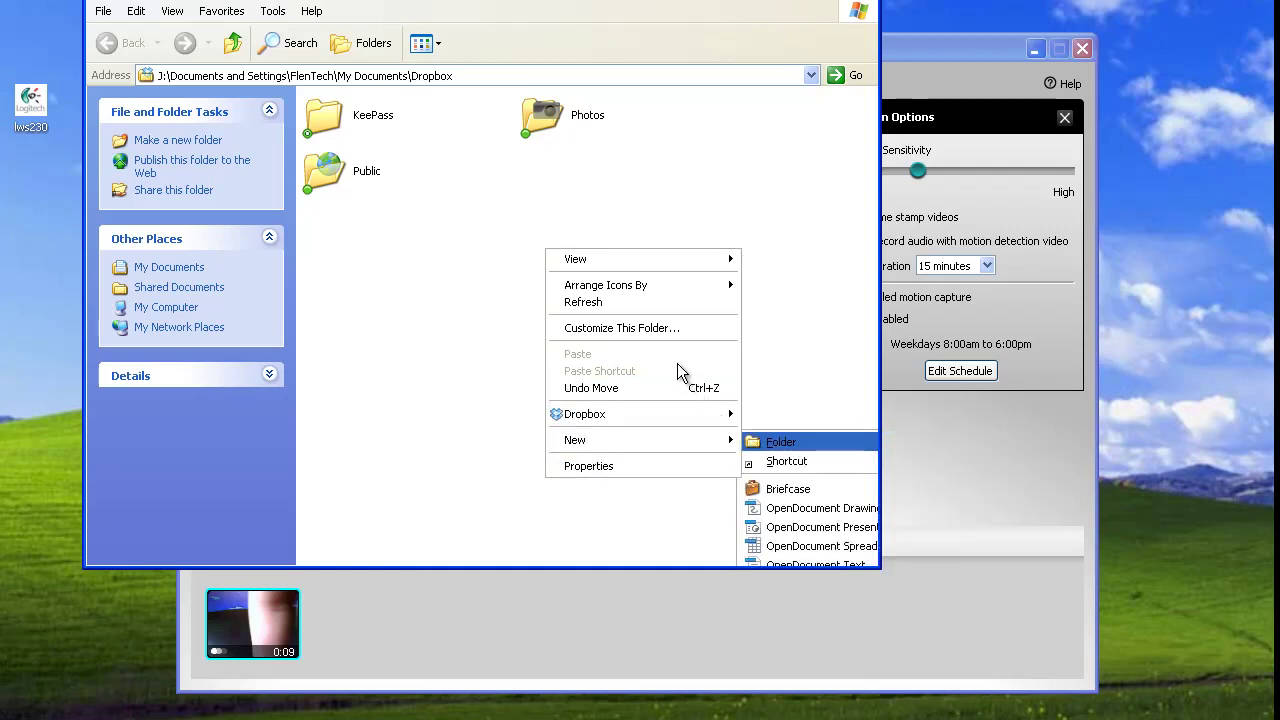
key(Return)
text(Se)
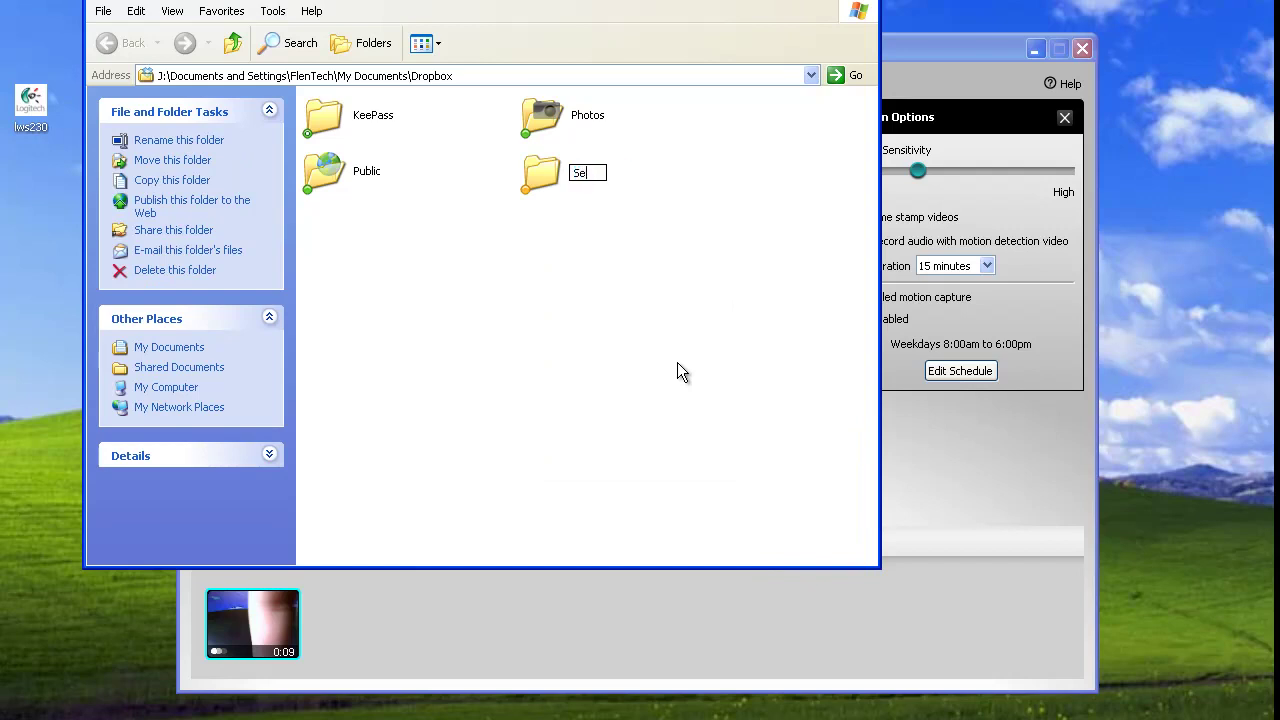
text(curity)
key(Return)
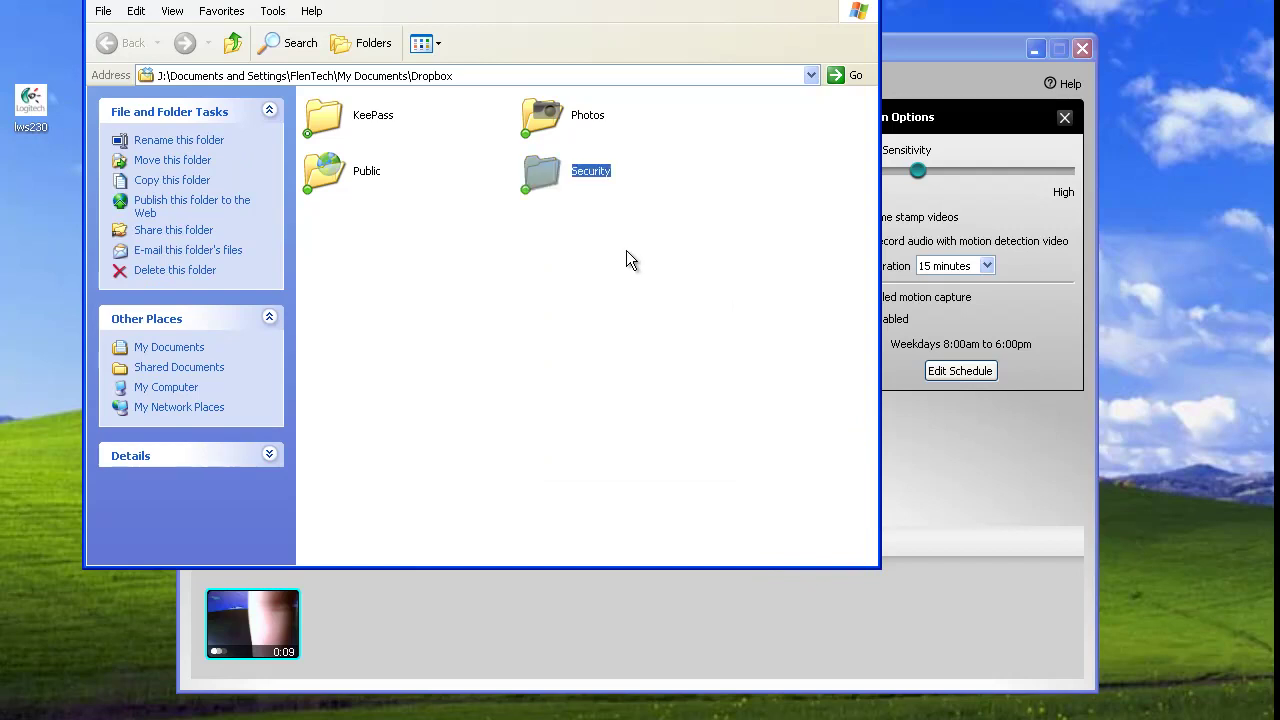
click(818, 1)
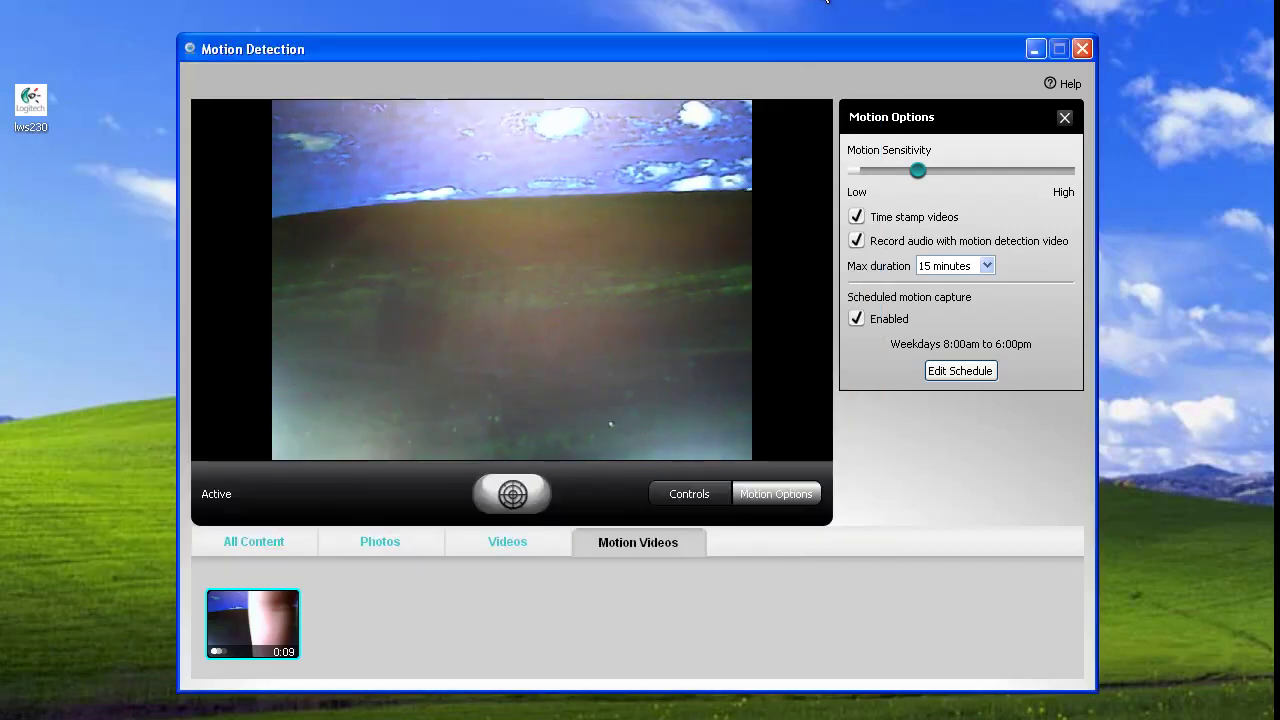
Close Motion Detection and set the gallery's Motion Detection folder to Dropbox's Security folder, saving the preferences
click(1082, 49)
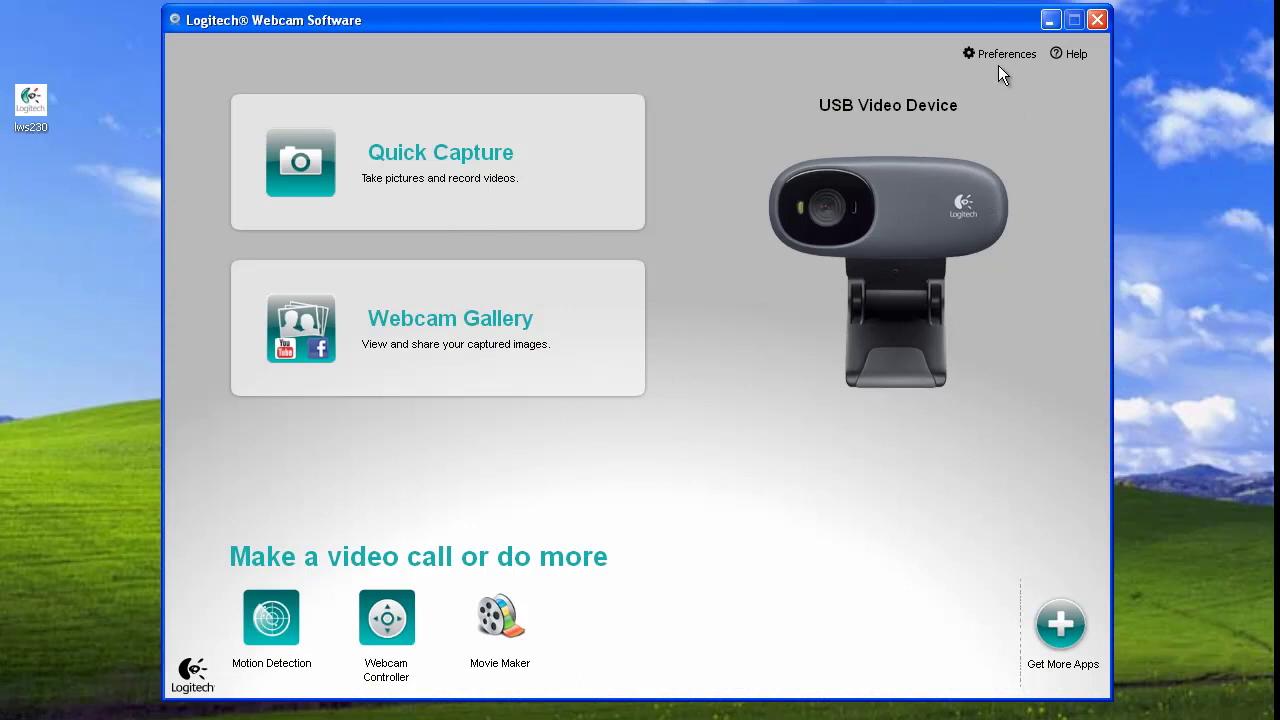
click(984, 56)
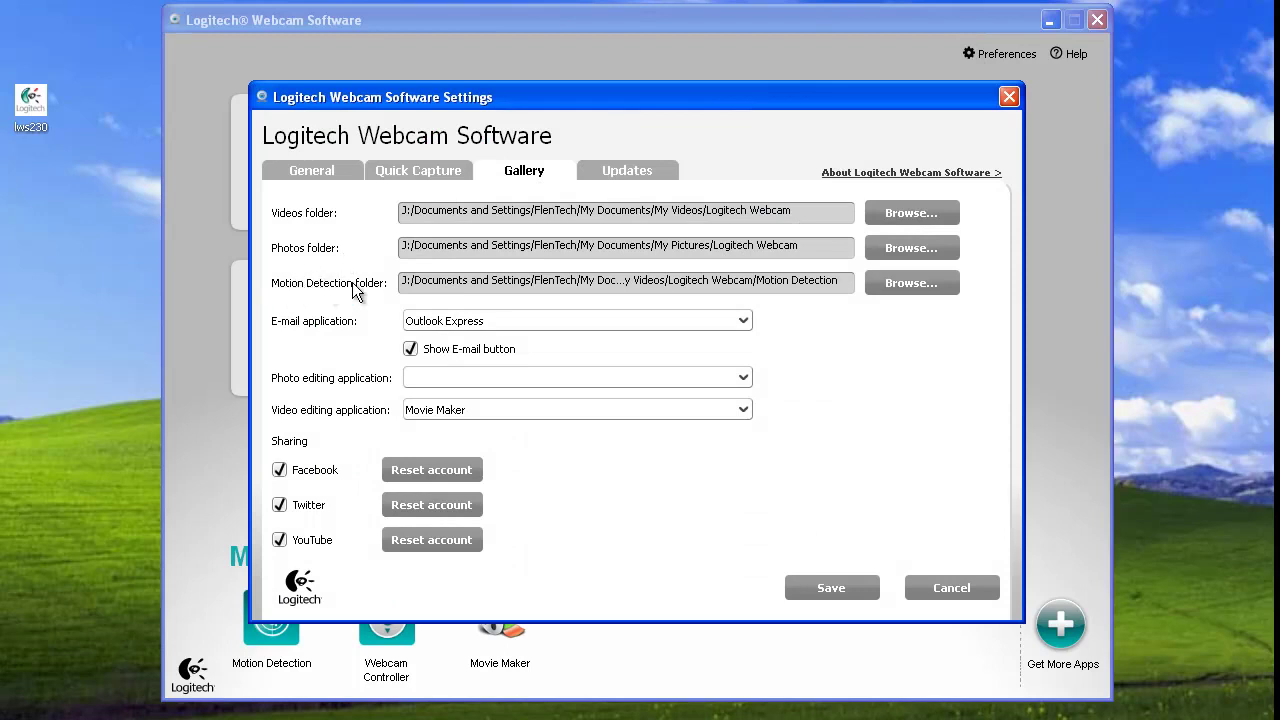
click(890, 284)
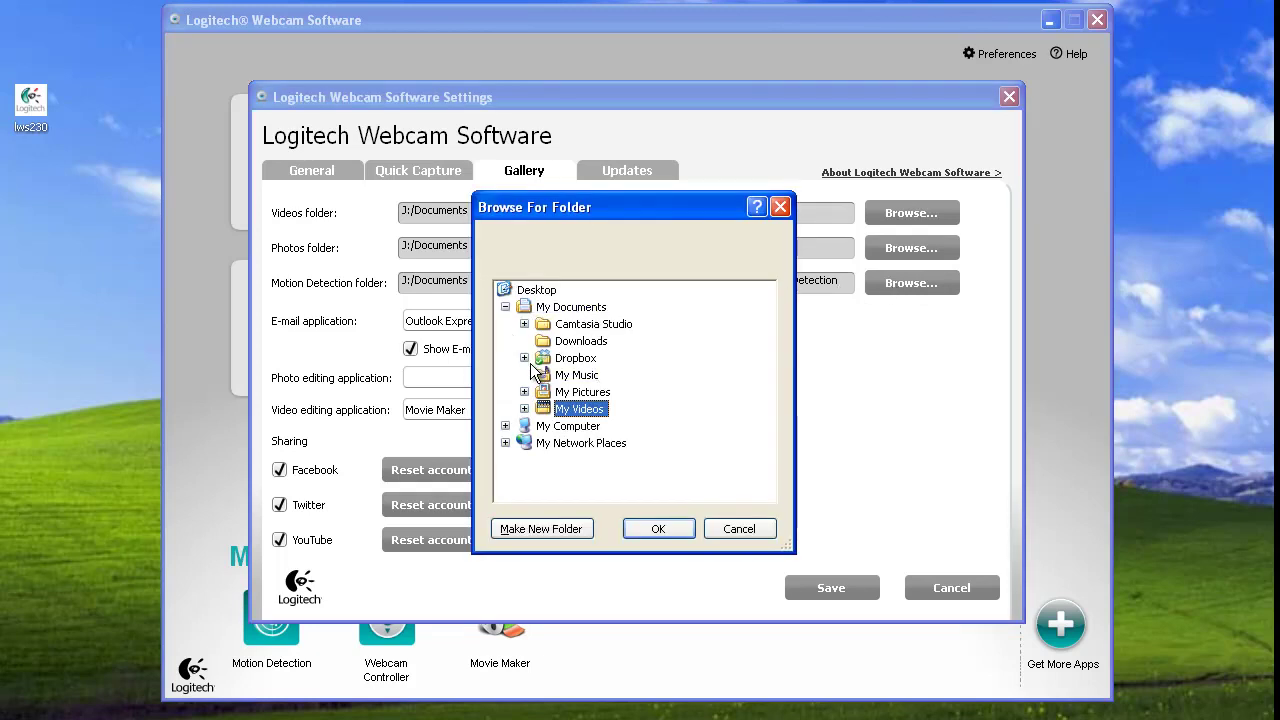
click(525, 359)
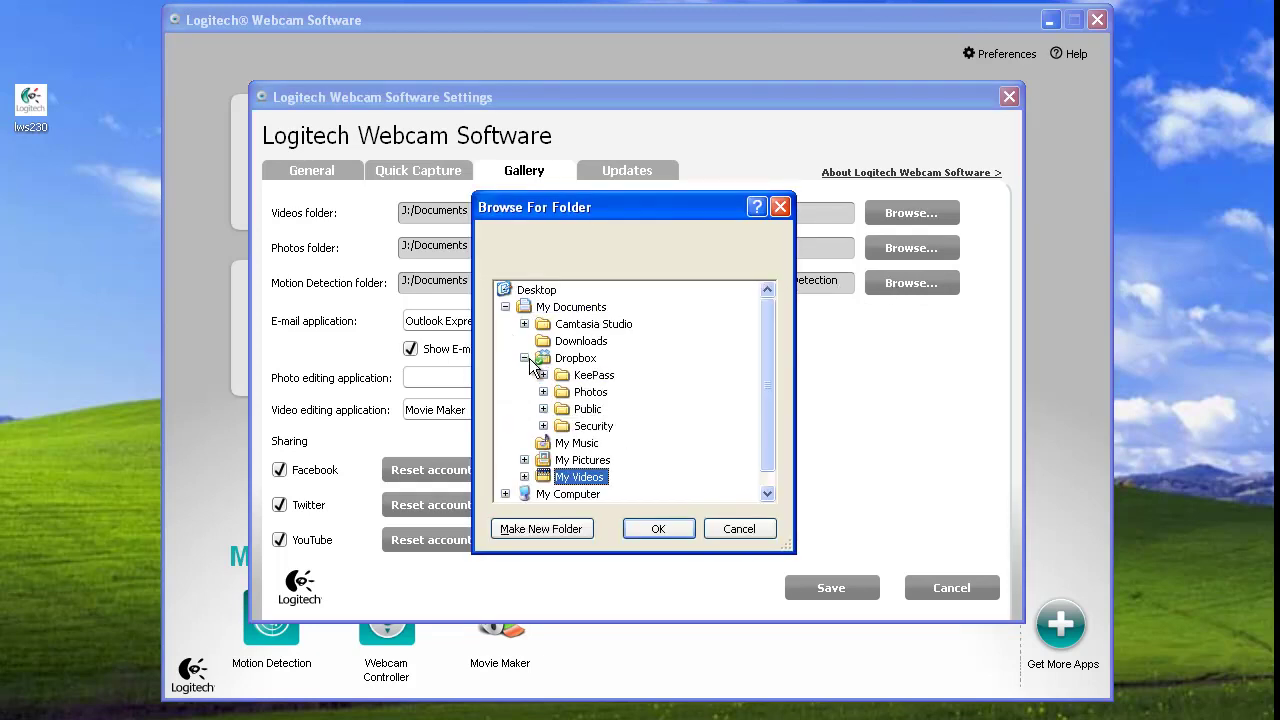
click(580, 428)
click(660, 533)
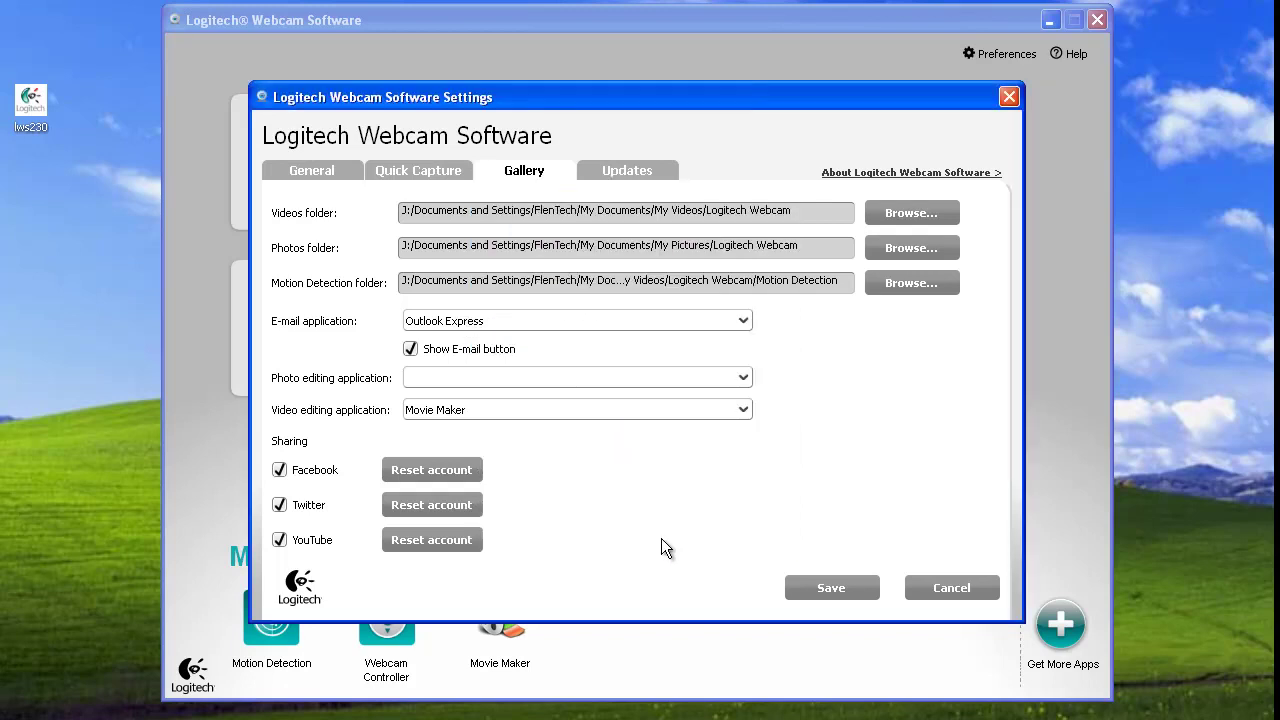
click(823, 591)
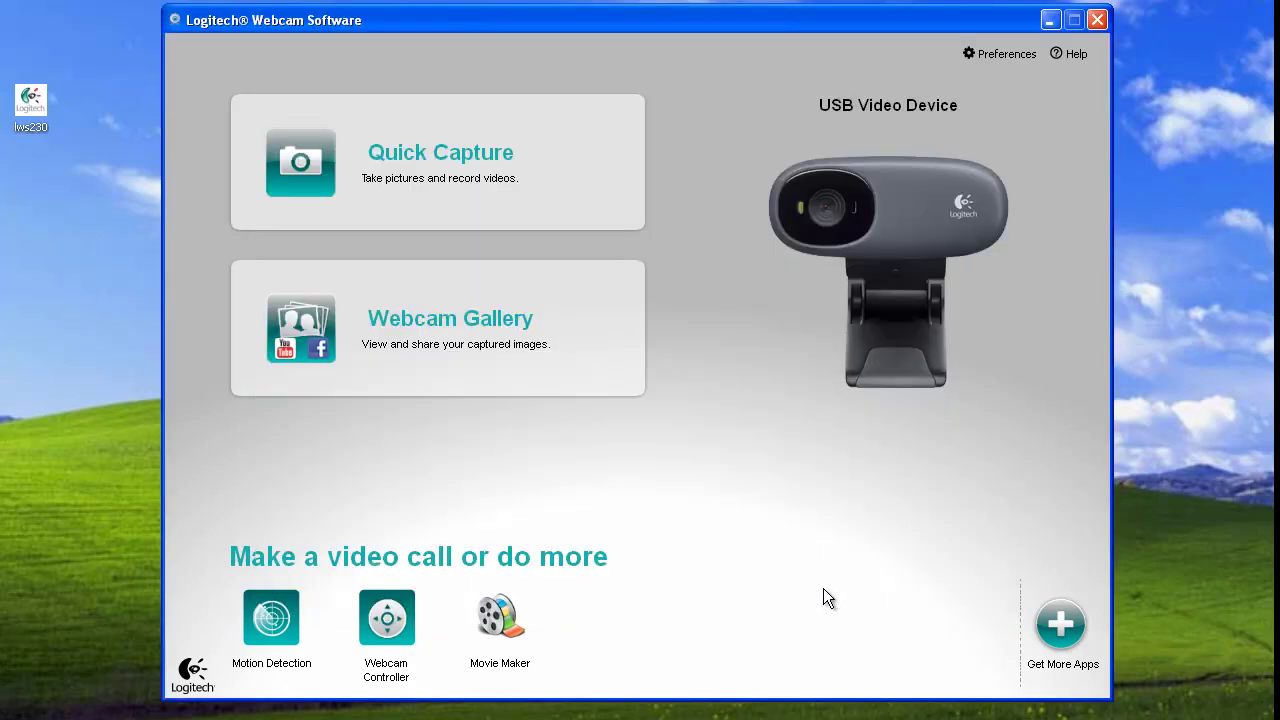
Reopen Motion Detection and check the Dropbox Security folder for the new motion recording
click(271, 620)
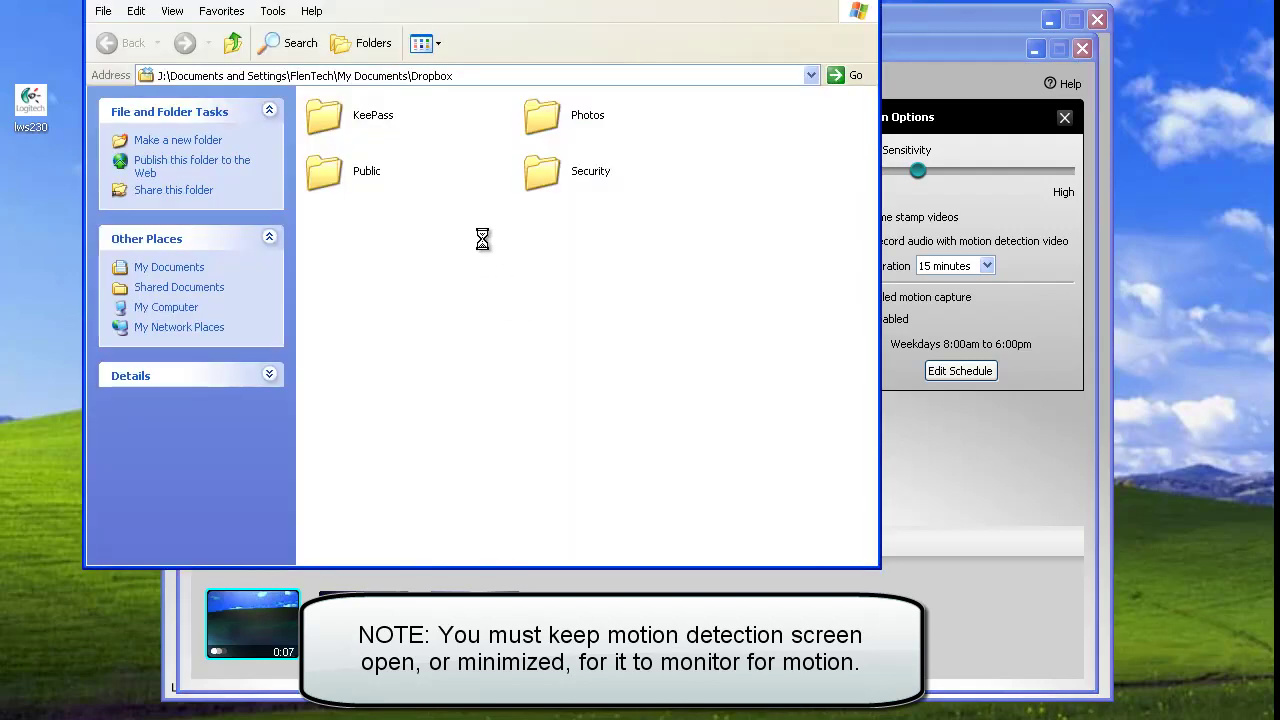
click(538, 180)
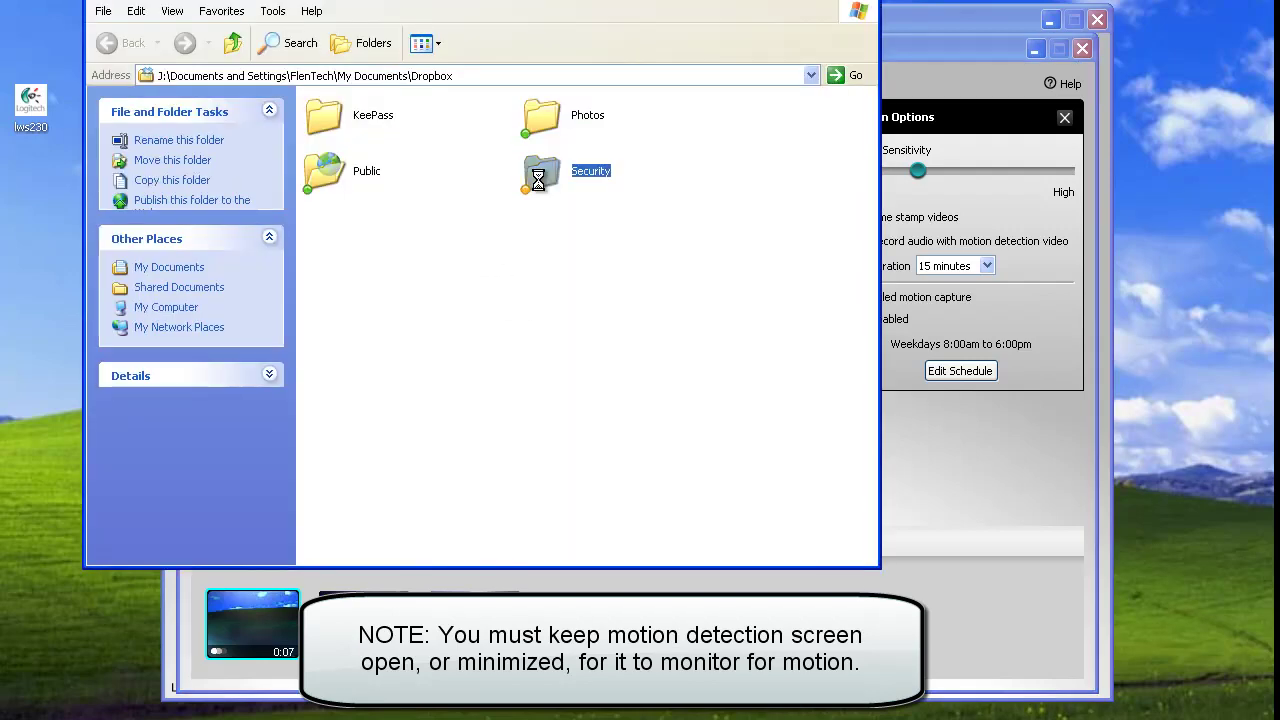
double_click(538, 180)
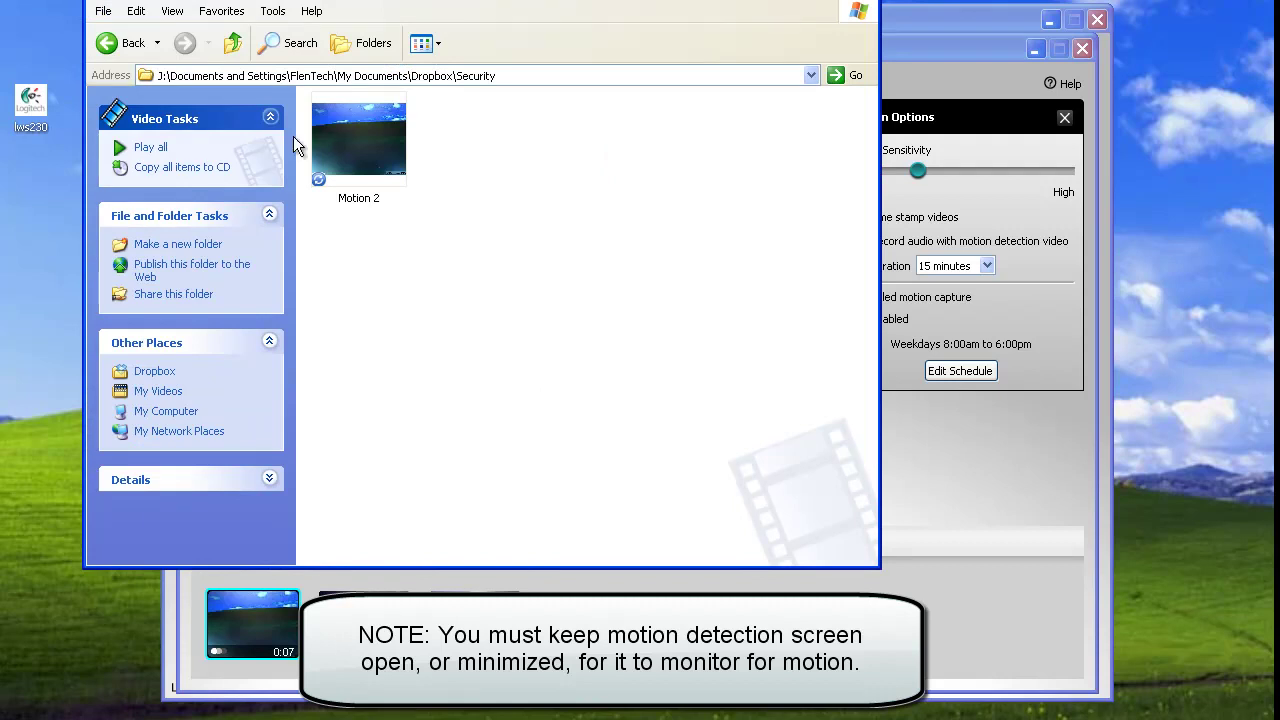
click(325, 145)
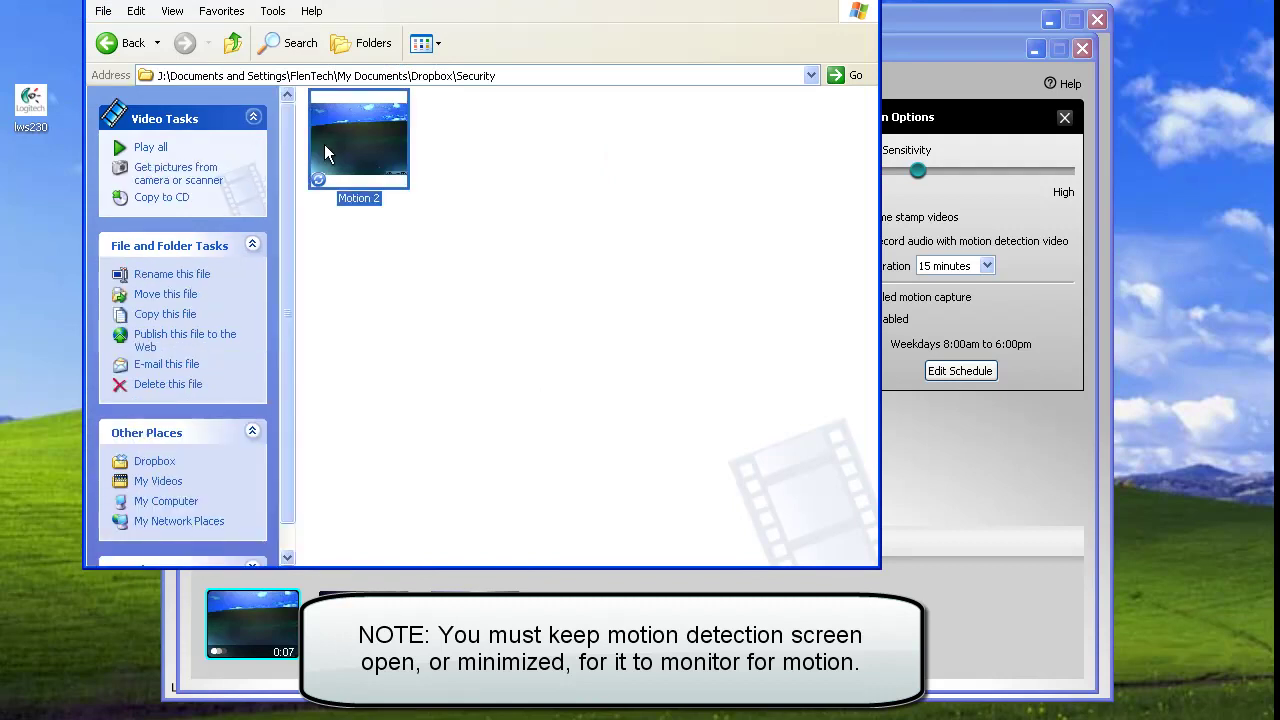